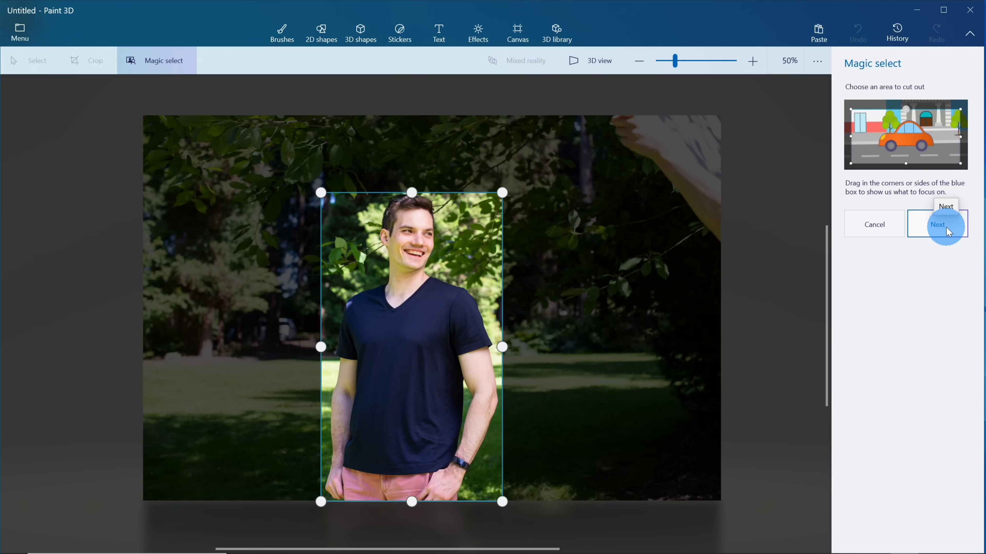
# Confirm the Magic select box framing the man and move on.
pyautogui.click(941, 222)
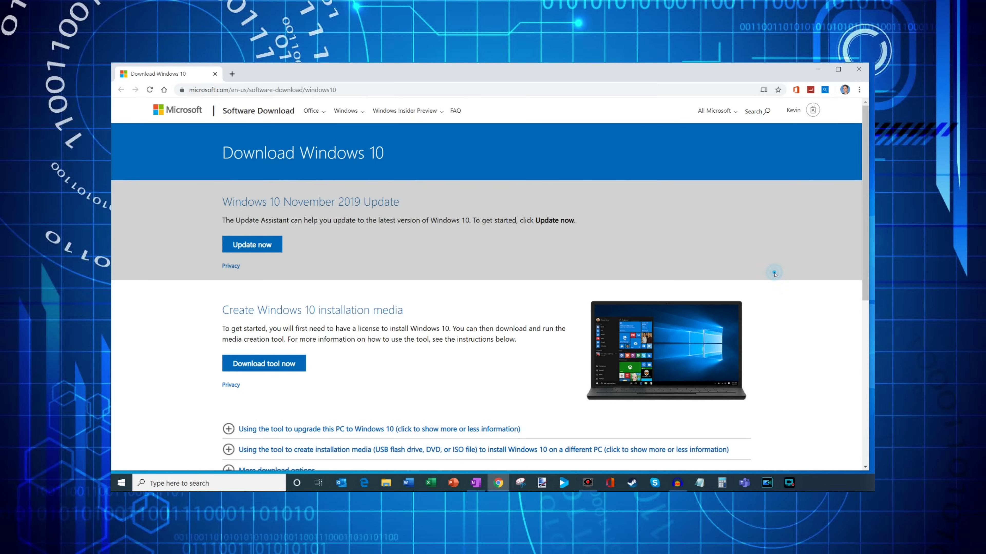
pyautogui.scroll(-5, 767, 282)
pyautogui.scroll(5, 770, 274)
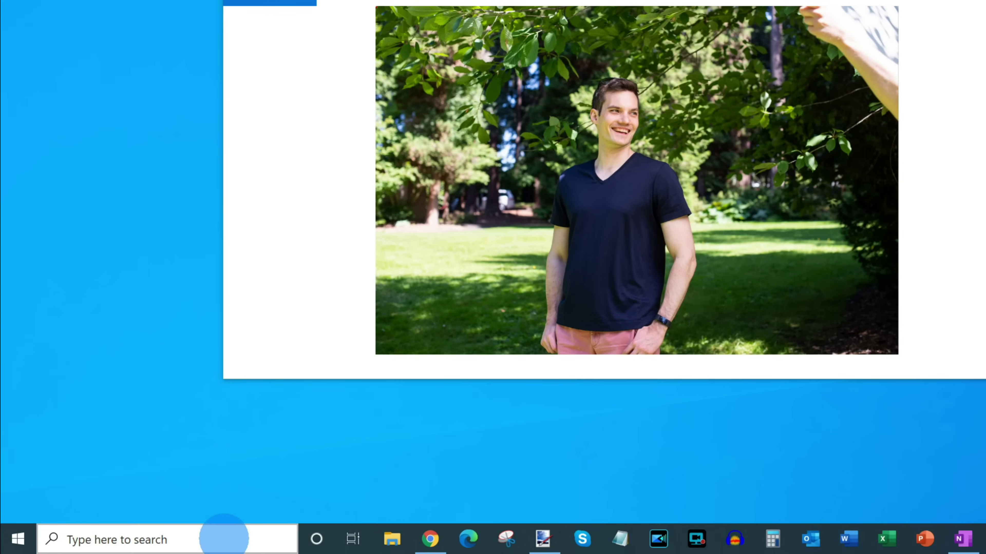
# Search 'paint3d', launch Paint 3D from the best match, and move its window lower.
pyautogui.click(224, 538)
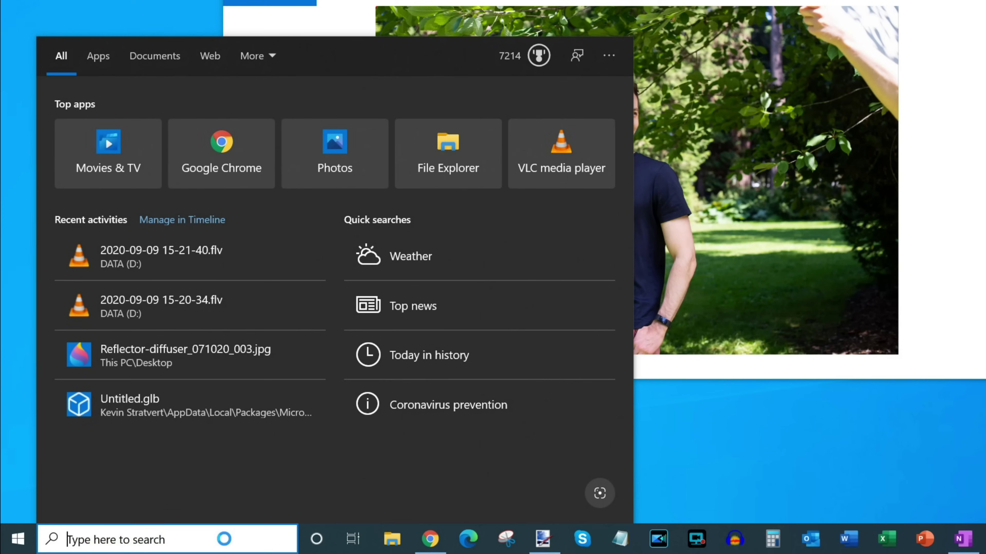
pyautogui.write('paint3d')
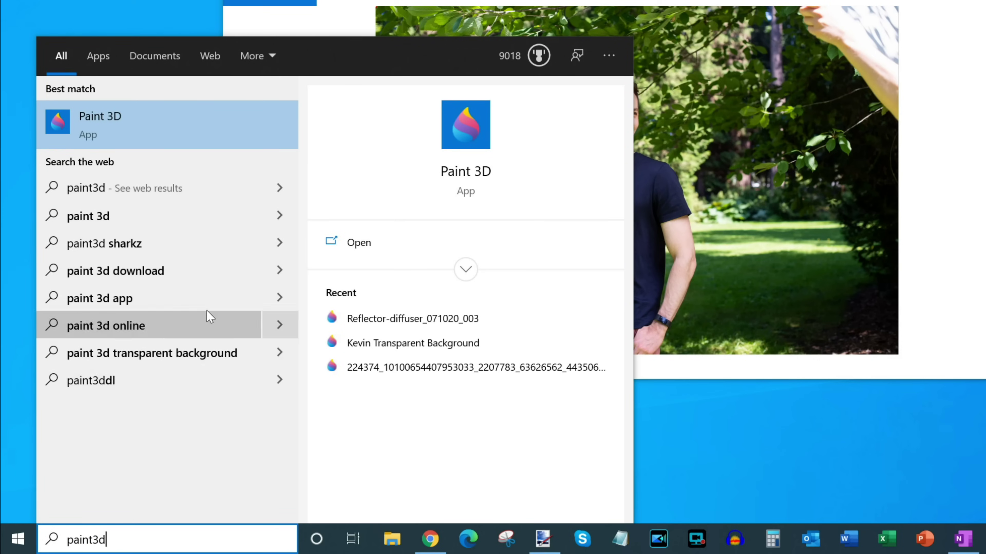
pyautogui.click(171, 132)
pyautogui.moveTo(532, 26); pyautogui.dragTo(519, 105)
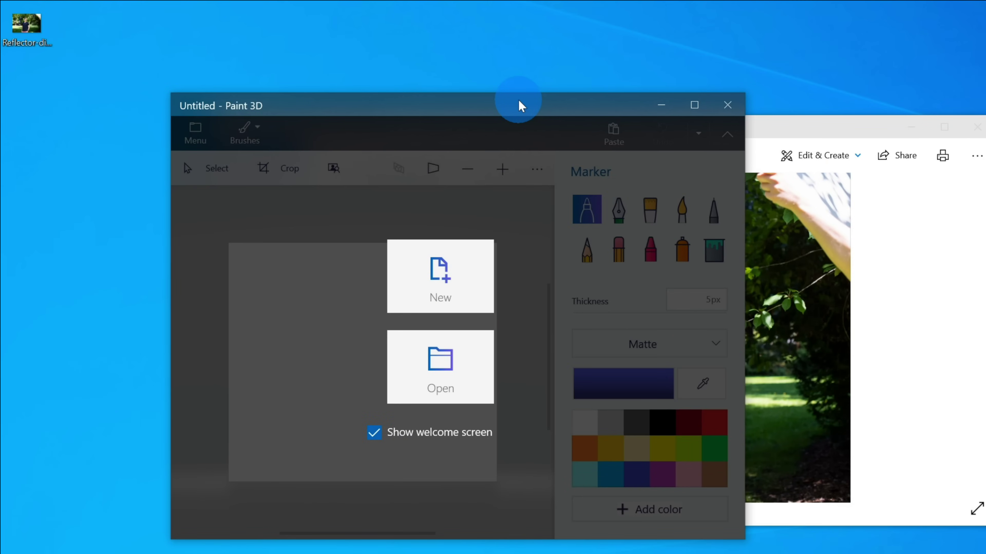
# Create a new project, drop the park photo from the desktop onto the canvas, and start Magic select.
pyautogui.click(461, 291)
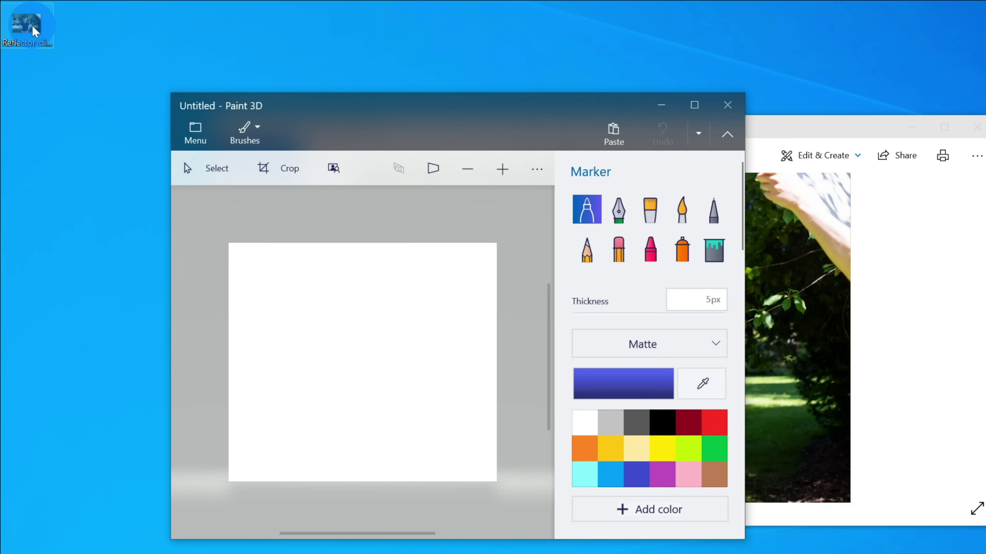
pyautogui.moveTo(34, 31); pyautogui.dragTo(363, 330)
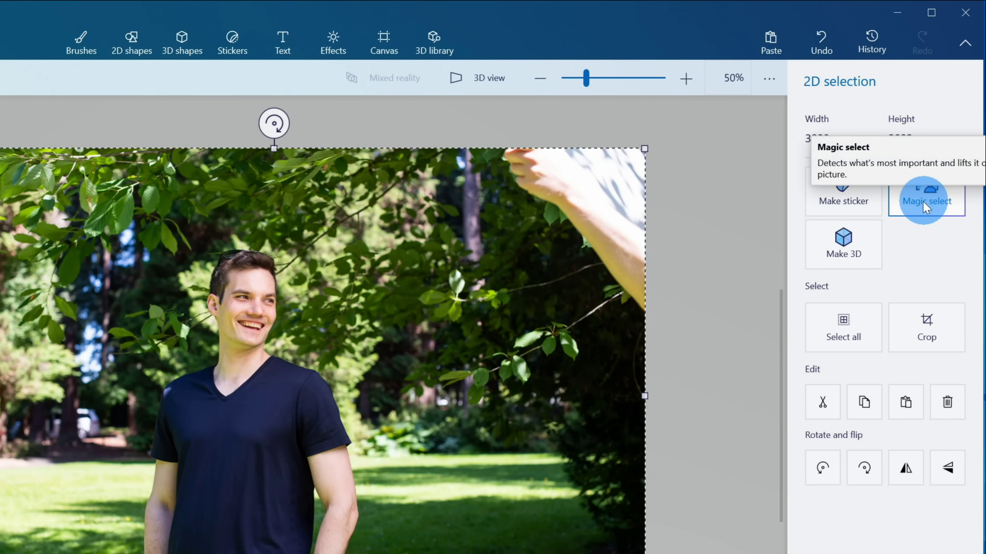
pyautogui.click(944, 210)
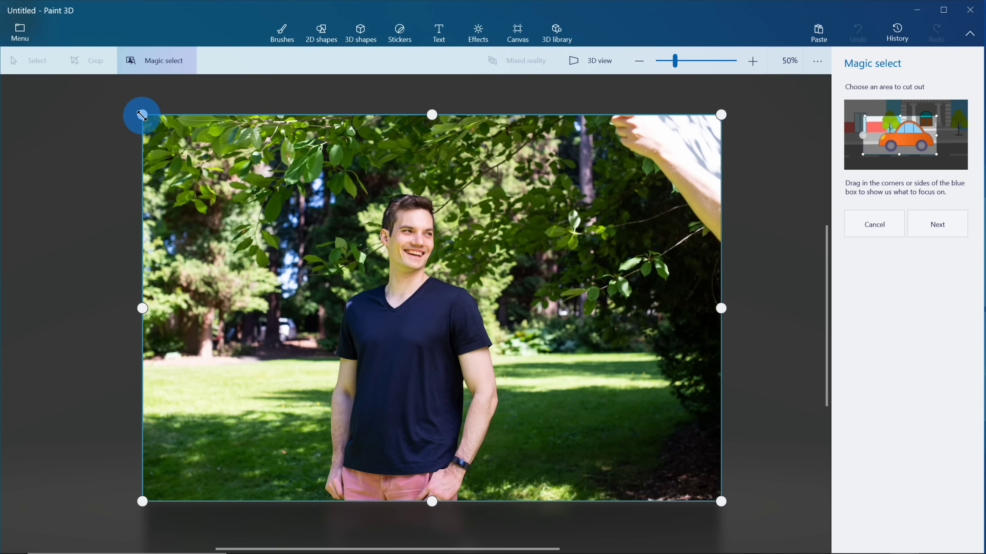
# Tighten the Magic select box around the man from the top-left corner and right edge, then continue.
pyautogui.moveTo(141, 115); pyautogui.dragTo(321, 193)
pyautogui.moveTo(725, 345); pyautogui.dragTo(502, 346)
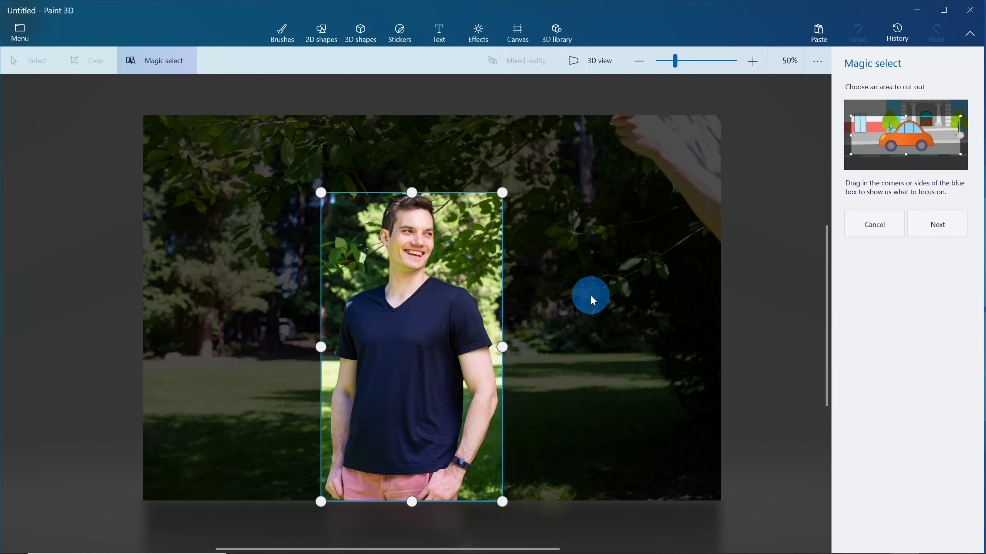
pyautogui.click(937, 224)
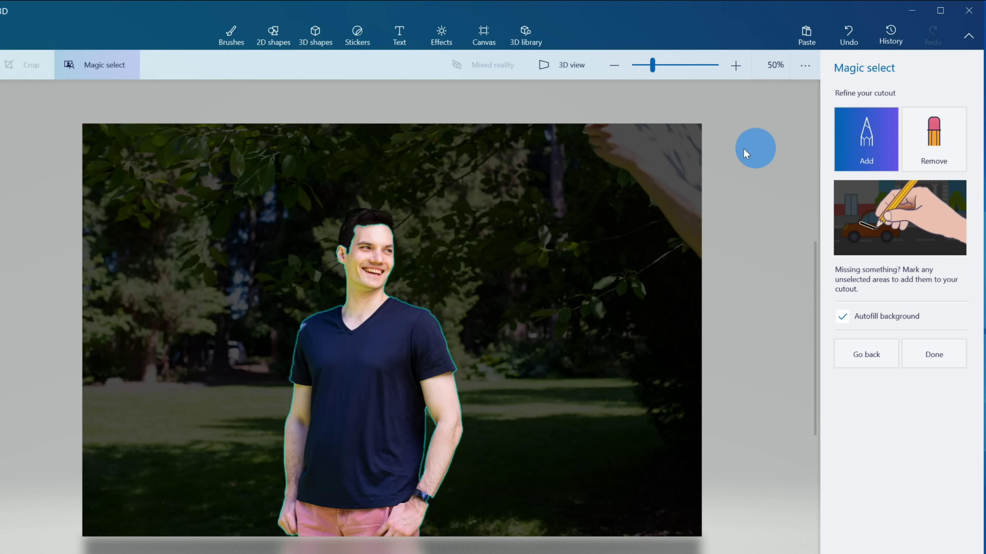
# Zoom in and paint the missed hairline hair and wristband edge into the cutout.
pyautogui.scroll(4, 343, 229)
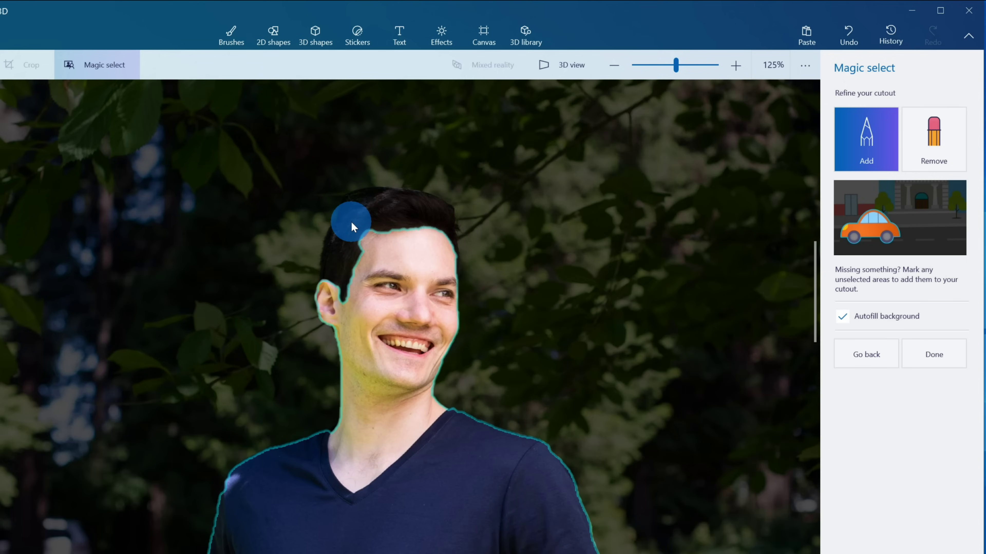
pyautogui.moveTo(339, 271)
pyautogui.mouseDown()
pyautogui.moveTo(353, 221)
pyautogui.moveTo(372, 207)
pyautogui.moveTo(412, 207)
pyautogui.moveTo(445, 221)
pyautogui.mouseUp()
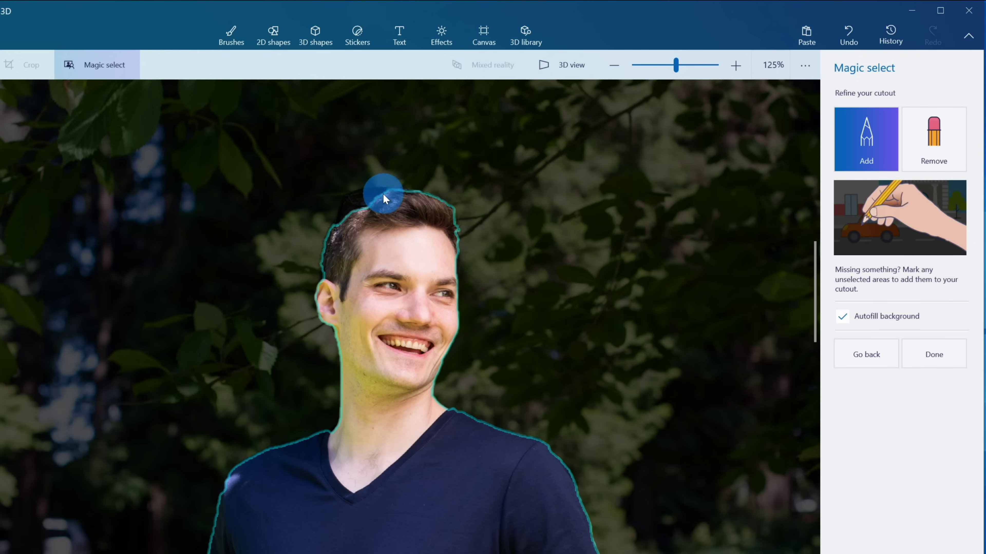
pyautogui.moveTo(343, 213); pyautogui.dragTo(373, 194)
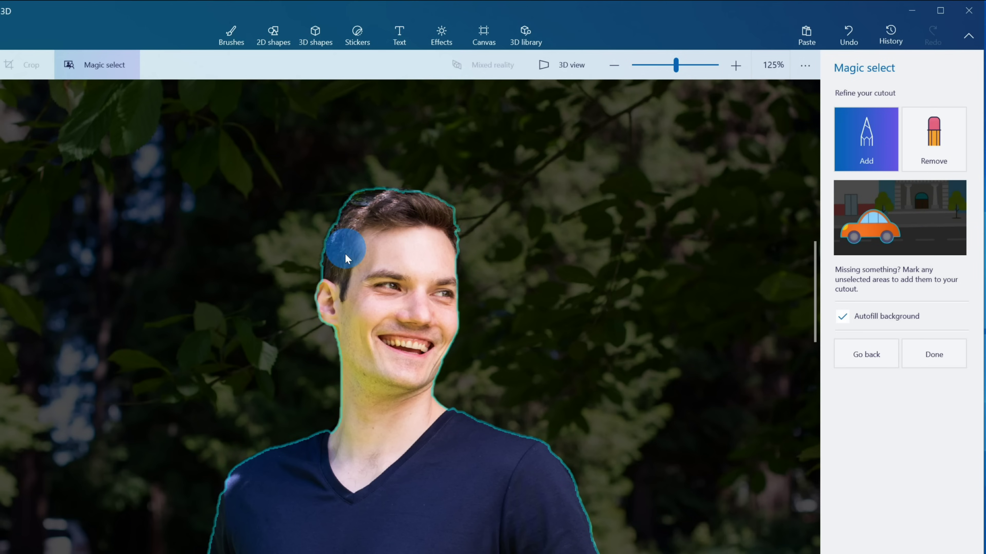
pyautogui.scroll(-5, 448, 401)
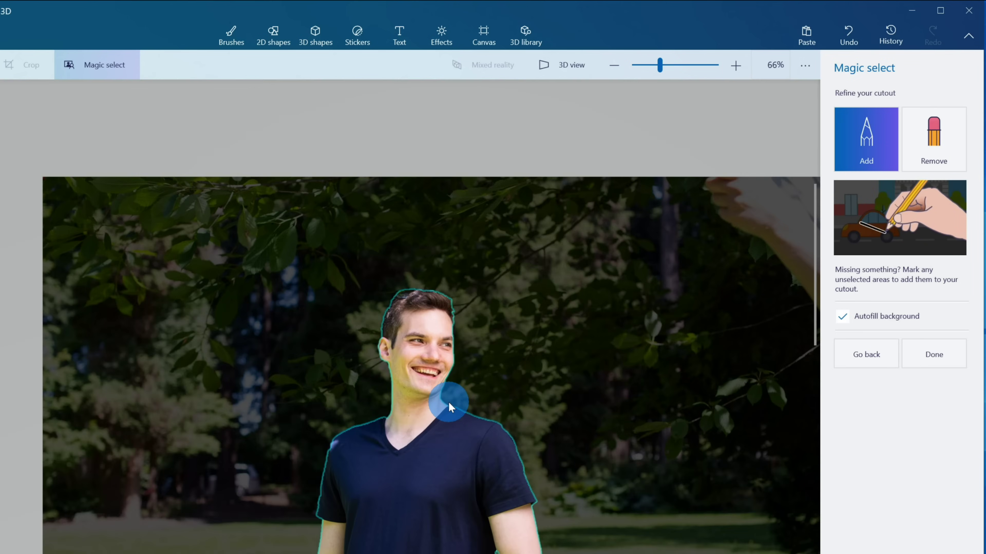
pyautogui.scroll(-2, 448, 401)
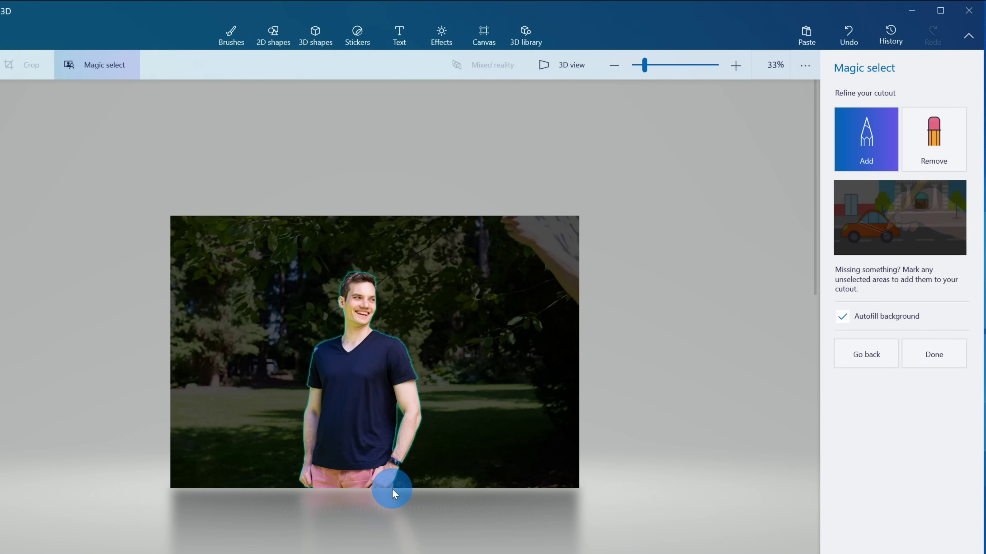
pyautogui.scroll(4, 392, 492)
pyautogui.scroll(2, 379, 412)
pyautogui.scroll(3, 417, 409)
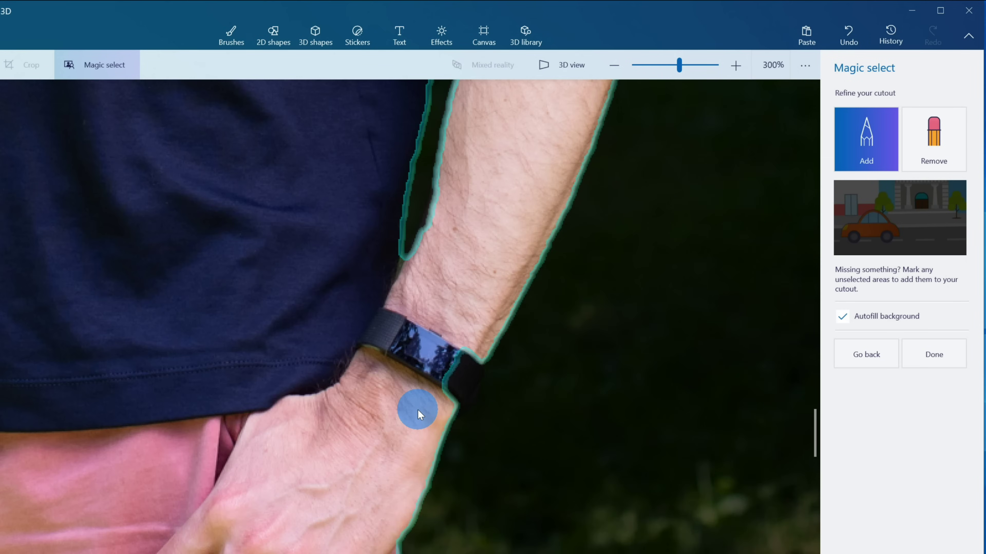
pyautogui.scroll(1, 418, 410)
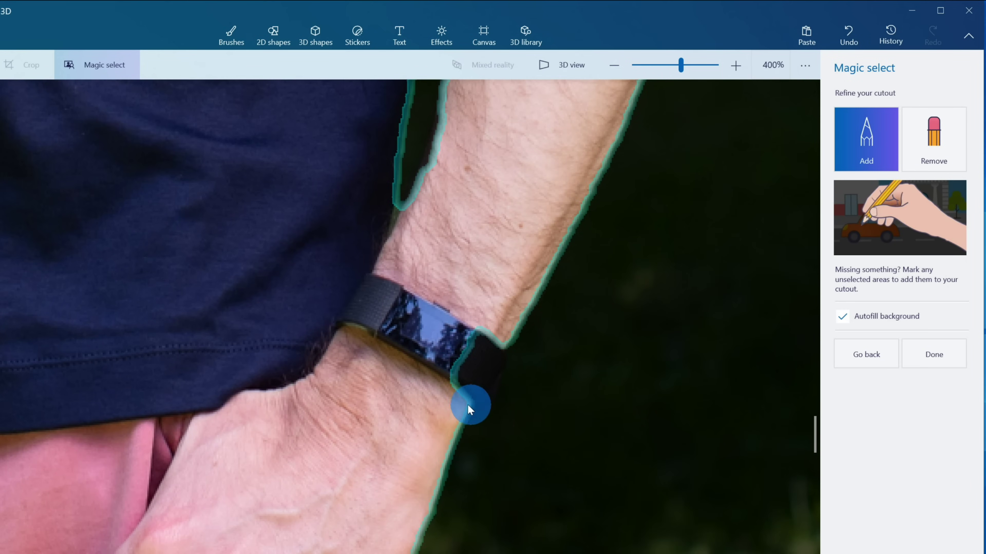
pyautogui.moveTo(454, 406); pyautogui.dragTo(497, 316)
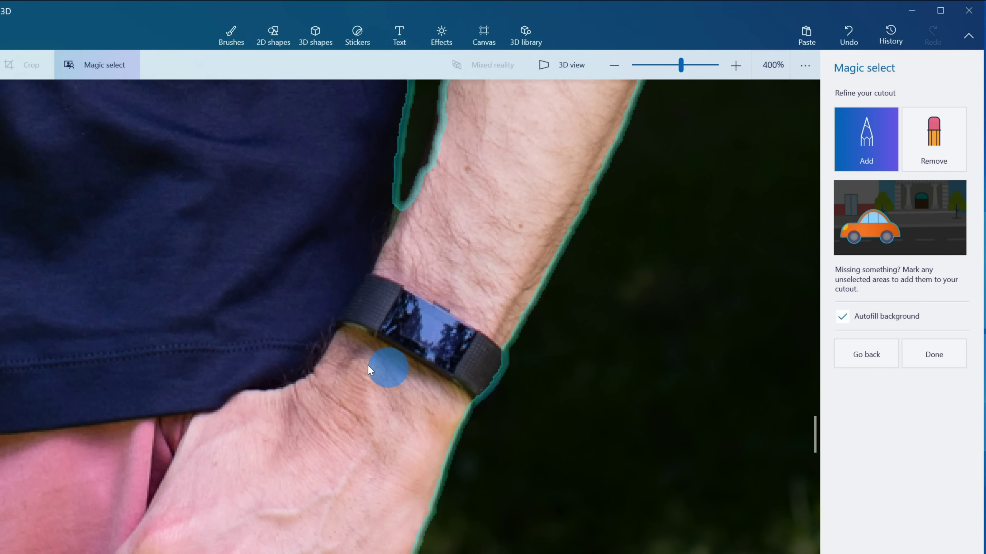
pyautogui.scroll(-3, 218, 334)
pyautogui.scroll(-4, 220, 335)
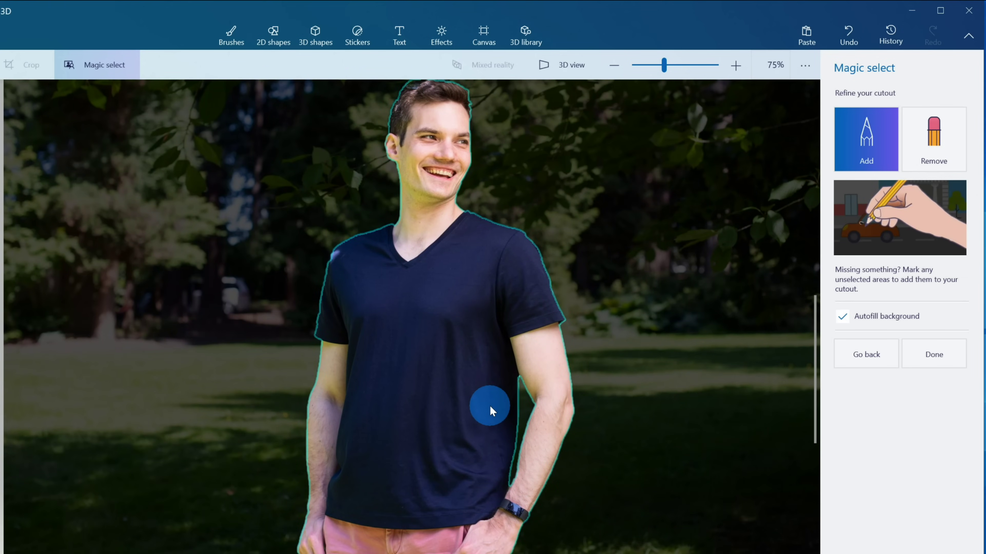
pyautogui.click(934, 136)
pyautogui.click(867, 156)
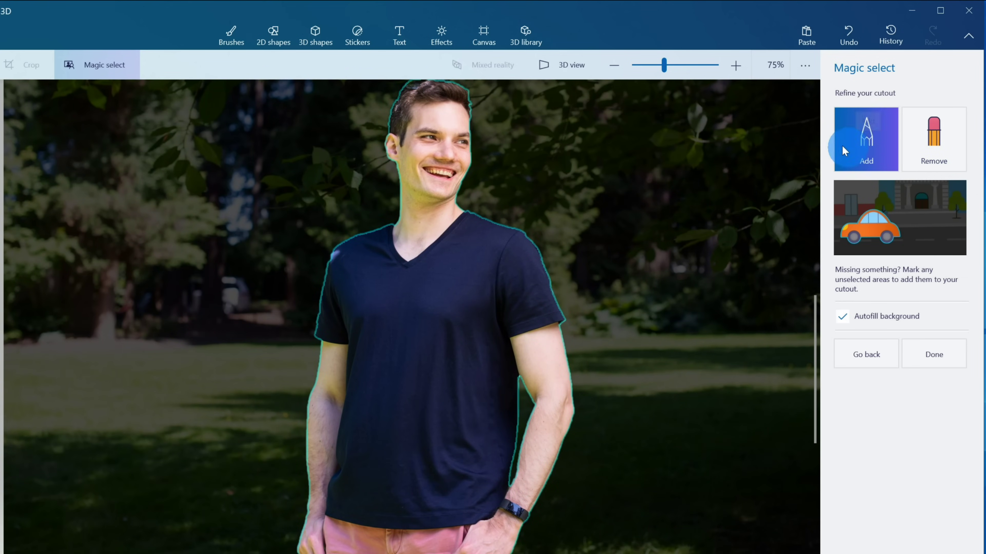
pyautogui.click(860, 134)
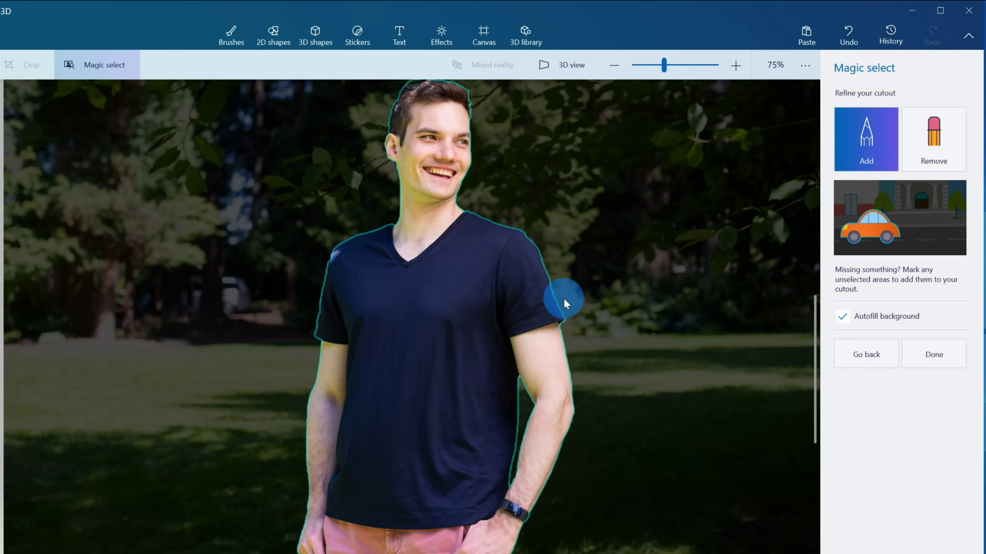
pyautogui.click(916, 156)
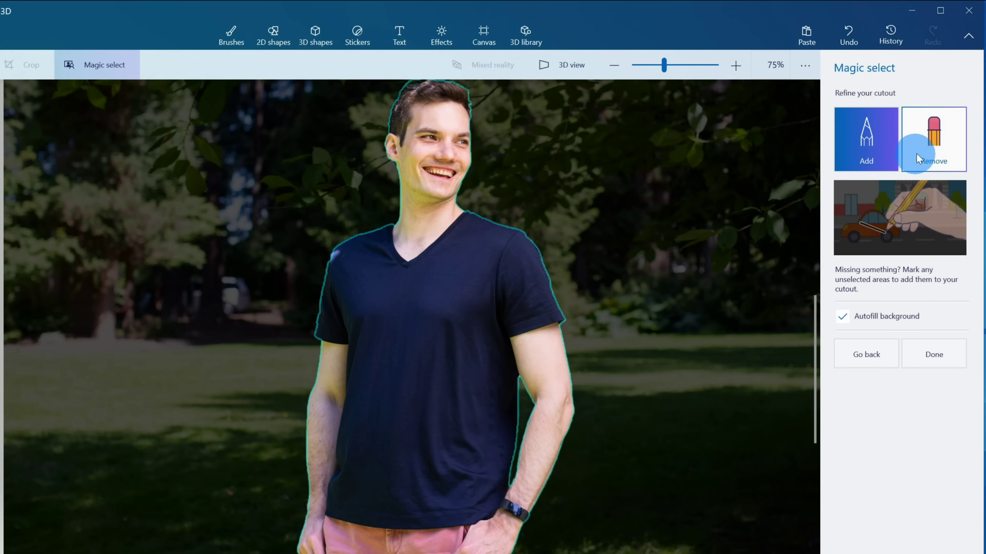
pyautogui.click(938, 142)
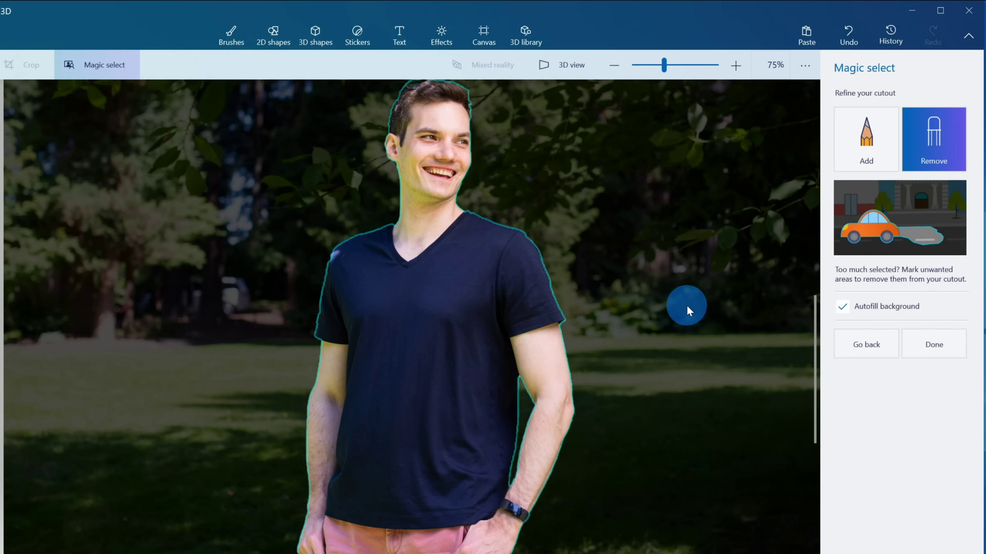
pyautogui.scroll(-5, 572, 330)
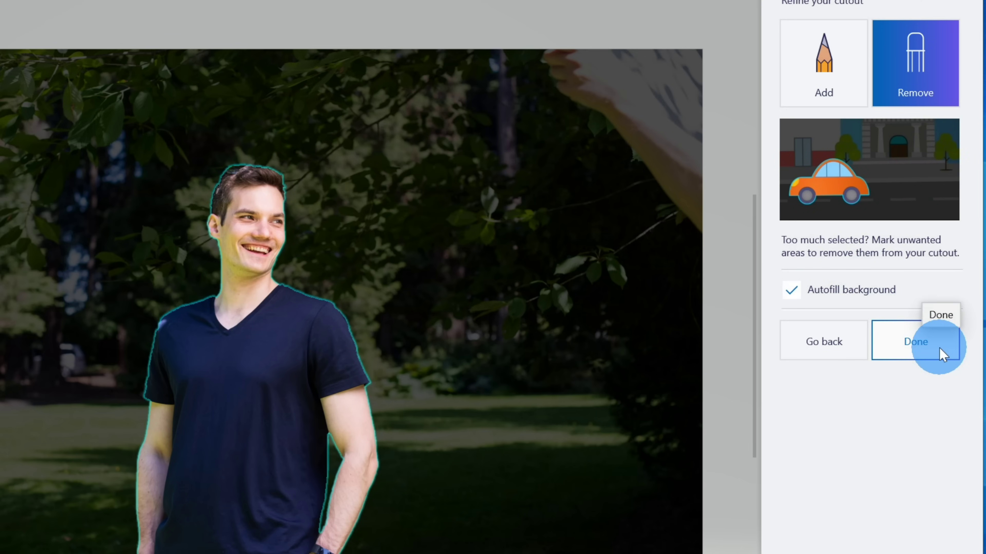
pyautogui.click(942, 354)
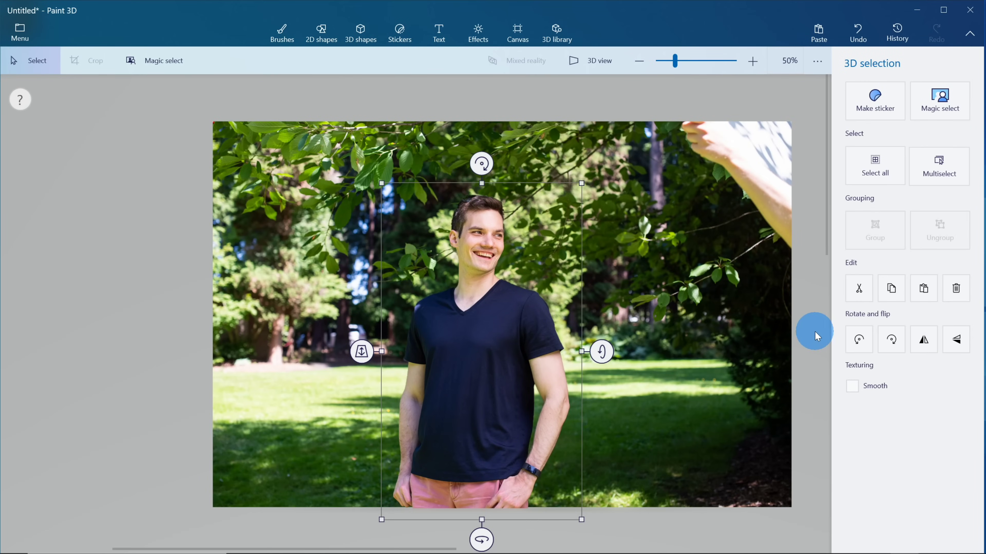
# Test the cutout by moving it right, enlarging it, and returning it to centre, then copy it.
pyautogui.moveTo(476, 323); pyautogui.dragTo(711, 349)
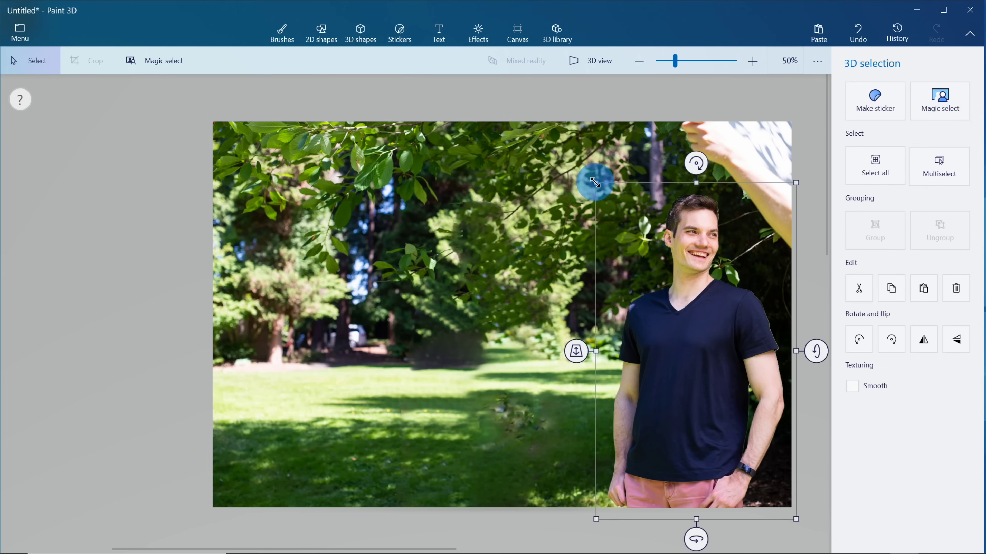
pyautogui.moveTo(594, 177); pyautogui.dragTo(609, 205)
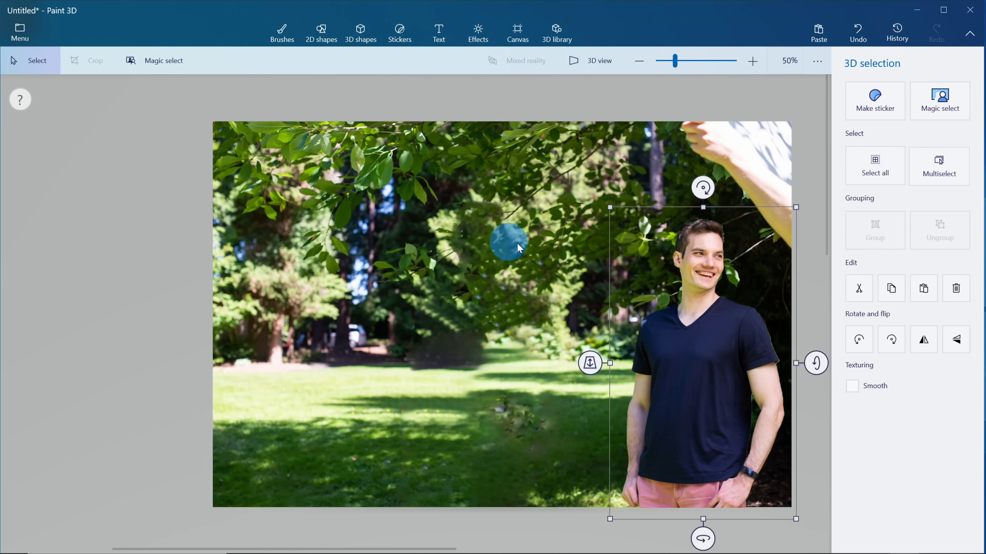
pyautogui.moveTo(691, 347); pyautogui.dragTo(475, 343)
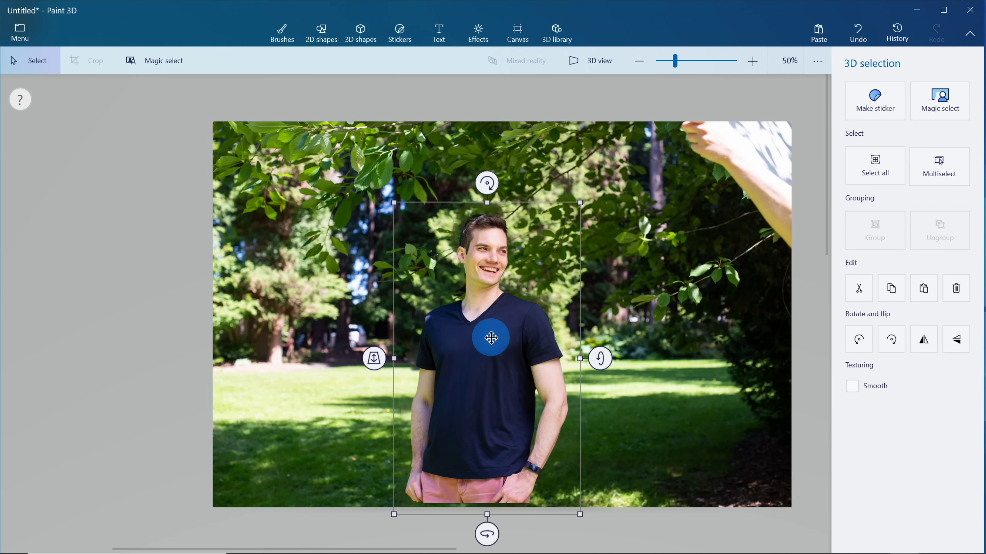
pyautogui.rightClick(490, 337)
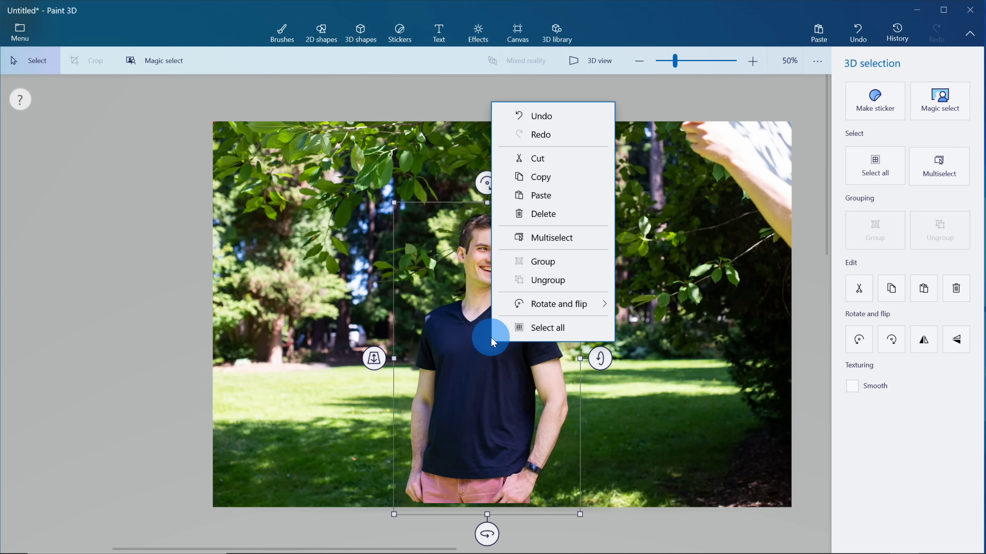
pyautogui.click(582, 168)
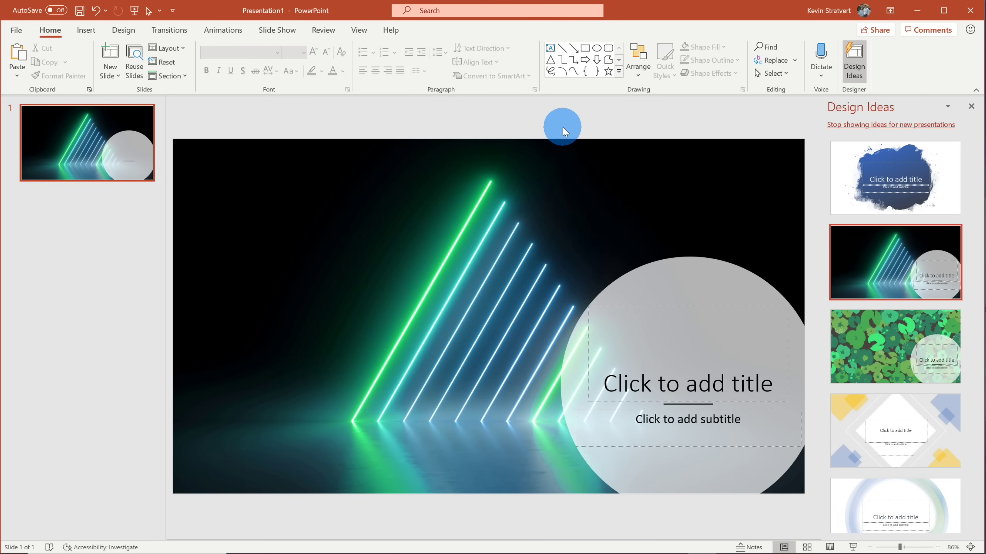
# Paste the man cutout onto the neon title slide, move it left, and shrink it.
pyautogui.hotkey('ctrl', 'v')
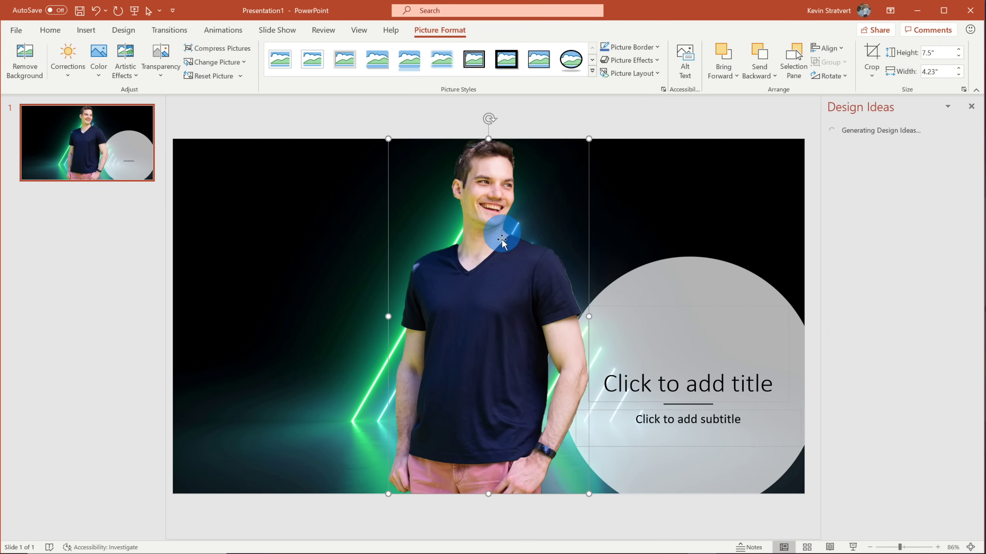
pyautogui.moveTo(499, 304); pyautogui.dragTo(319, 301)
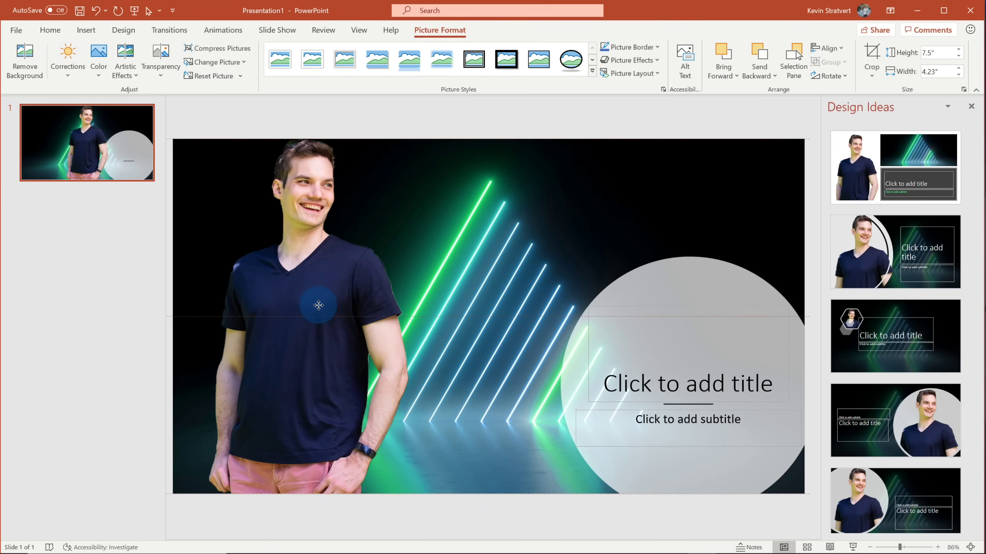
pyautogui.moveTo(409, 139); pyautogui.dragTo(367, 212)
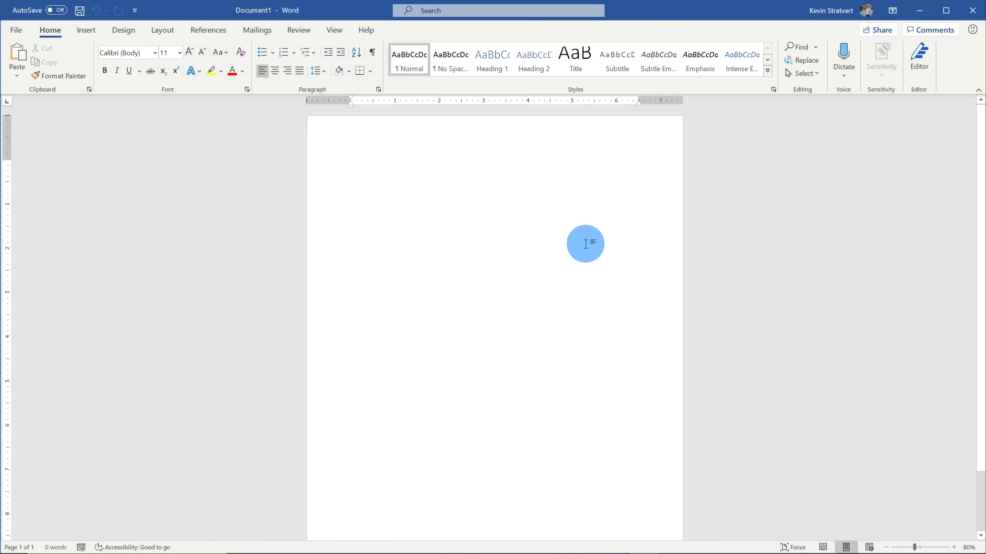
# Paste the man cutout into Document1 and select the pasted picture.
pyautogui.hotkey('ctrl', 'v')
pyautogui.click(533, 277)
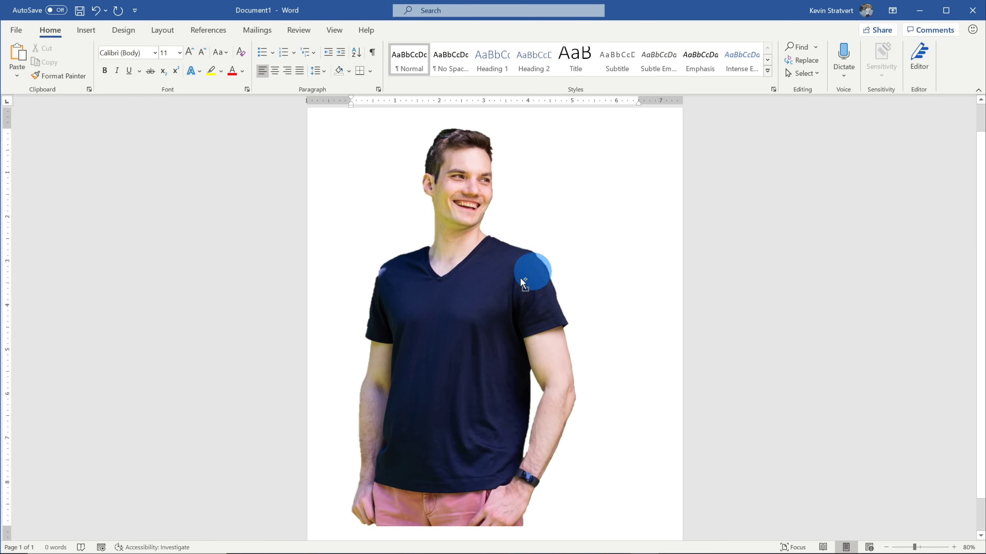
pyautogui.keyDown('ctrl'); pyautogui.scroll(-2, 505, 297); pyautogui.keyUp('ctrl')
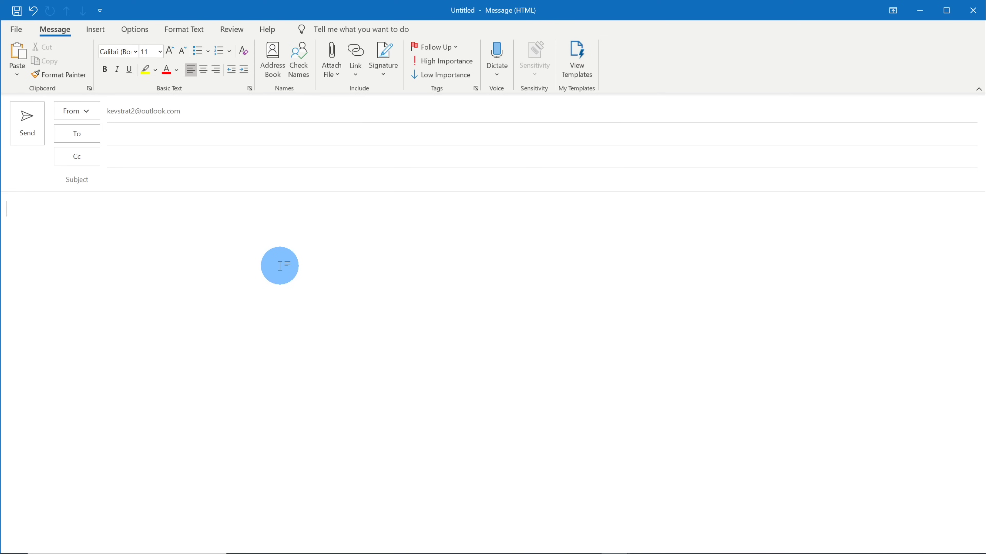
# Paste the cutout into the email body, zoom out, and drag its corner to shrink it greatly.
pyautogui.hotkey('ctrl', 'v')
pyautogui.hotkey('ctrl', 'a')
pyautogui.keyDown('ctrl'); pyautogui.scroll(-1, 321, 315); pyautogui.keyUp('ctrl')
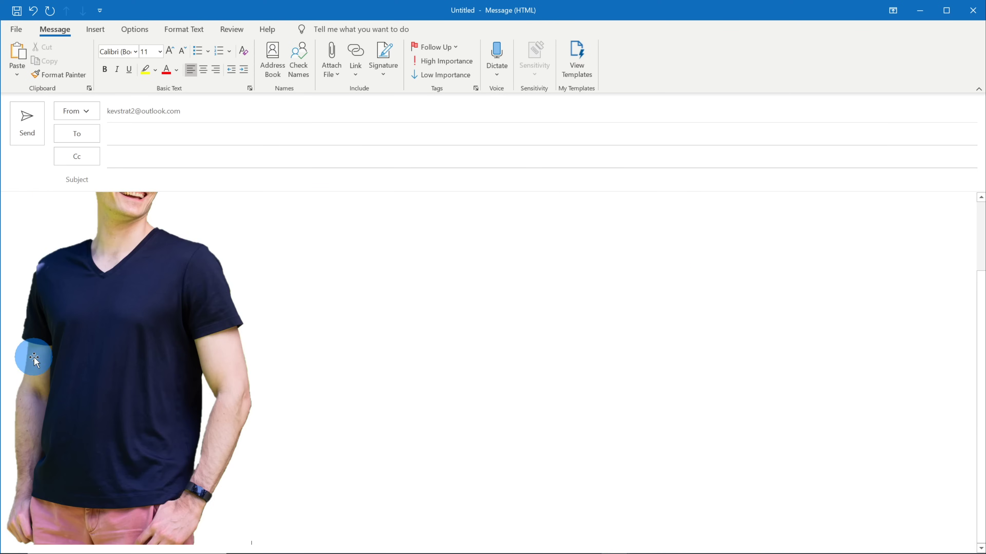
pyautogui.click(31, 356)
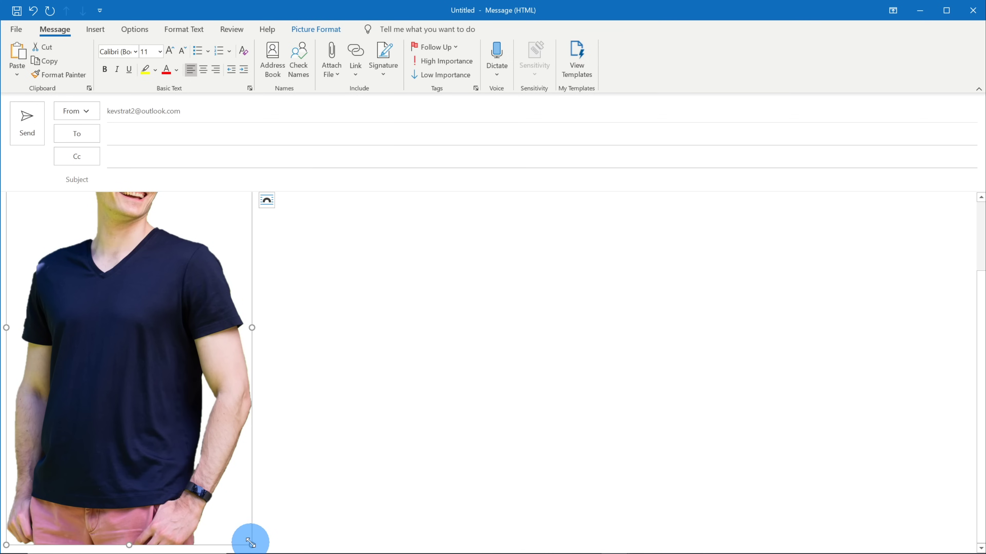
pyautogui.moveTo(250, 542); pyautogui.dragTo(126, 238)
pyautogui.click(376, 293)
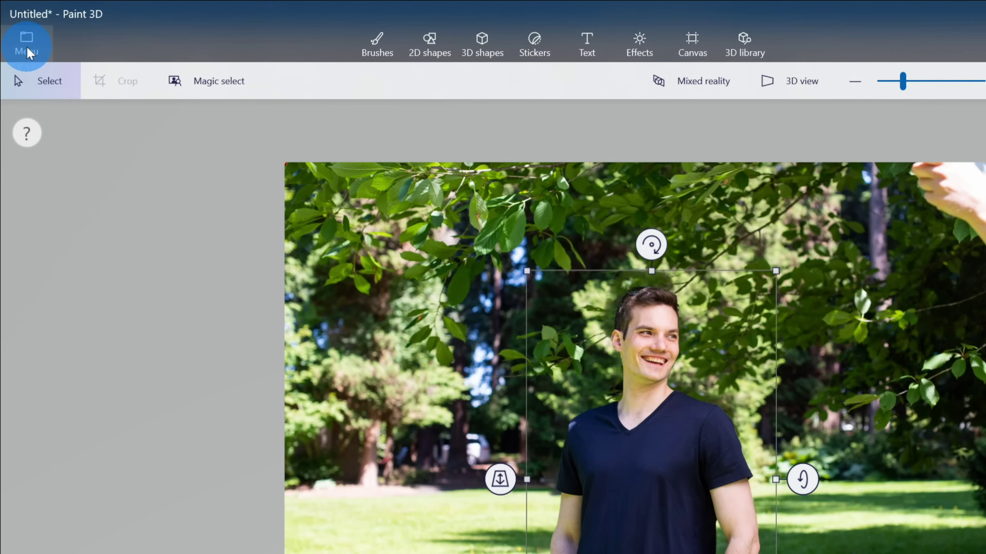
# Choose New from the Paint 3D Menu and pick Don't save for the park photo project.
pyautogui.click(20, 35)
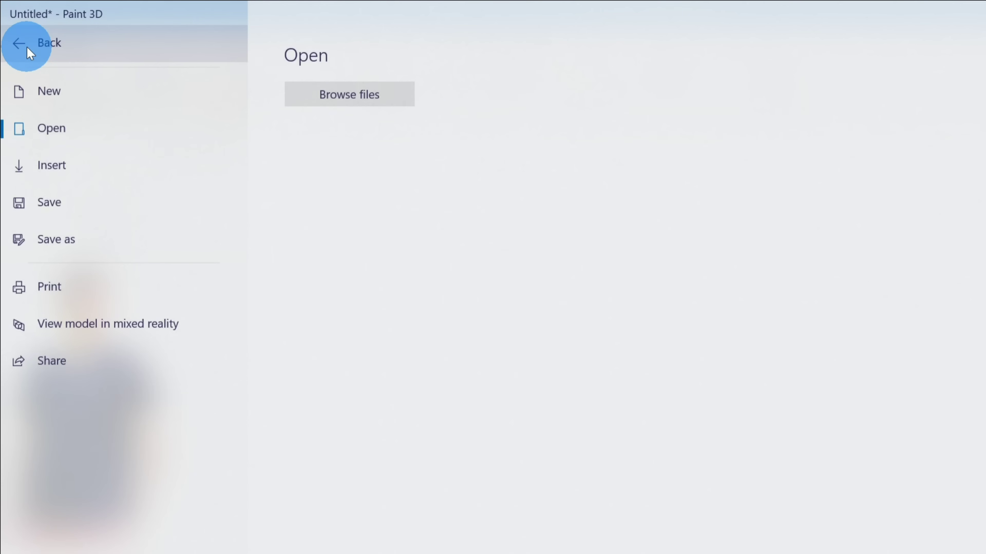
pyautogui.click(88, 101)
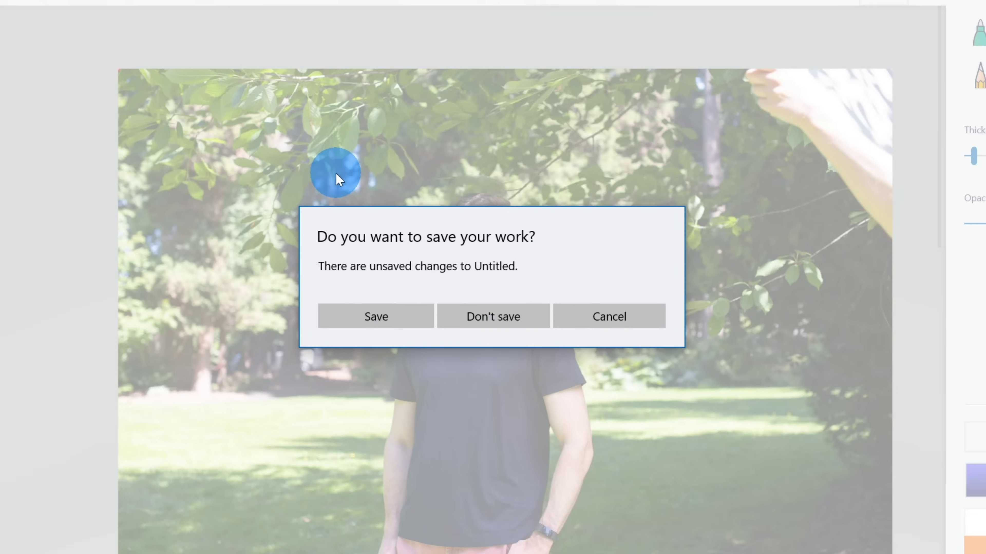
pyautogui.click(524, 316)
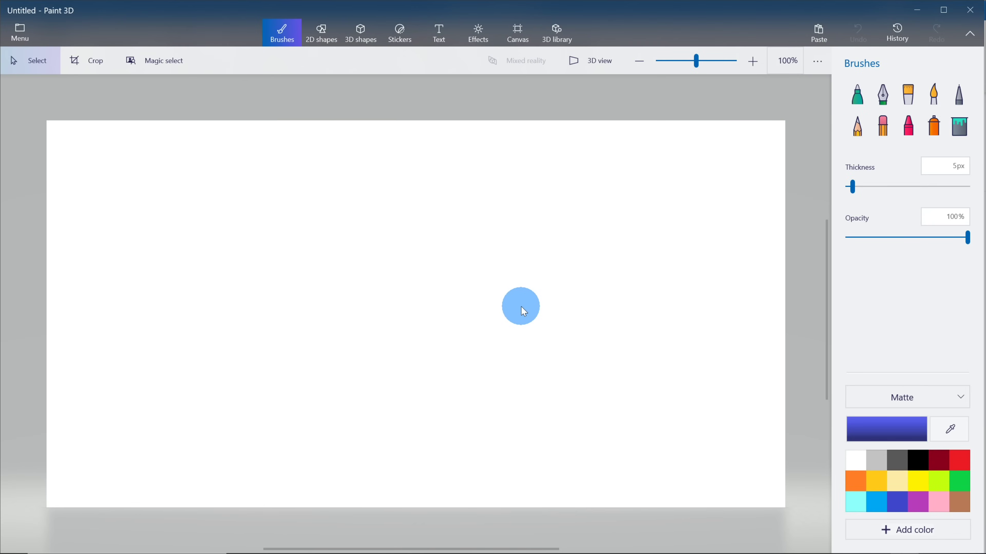
# Paste the man cutout onto the blank canvas and shrink it to fit inside.
pyautogui.hotkey('ctrl', 'v')
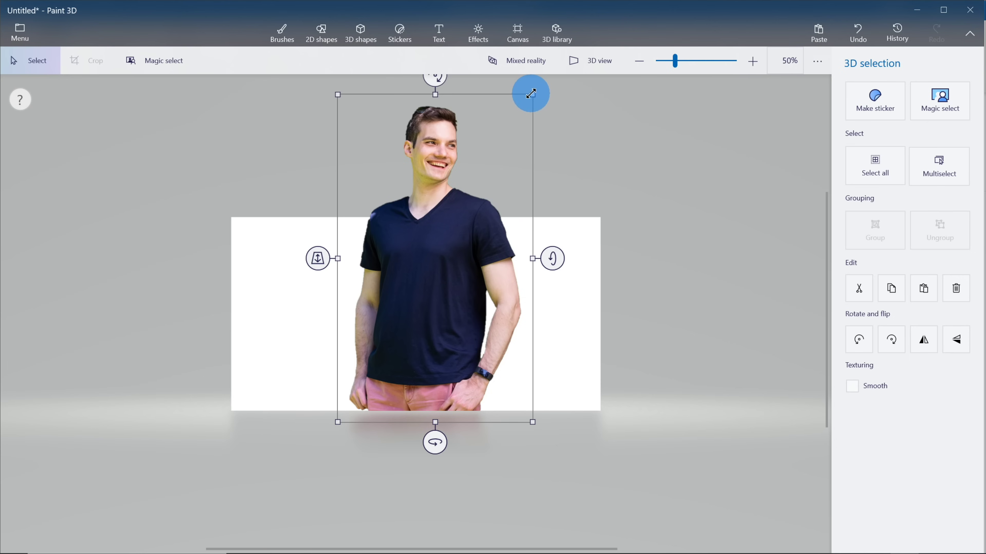
pyautogui.moveTo(532, 93); pyautogui.dragTo(445, 200)
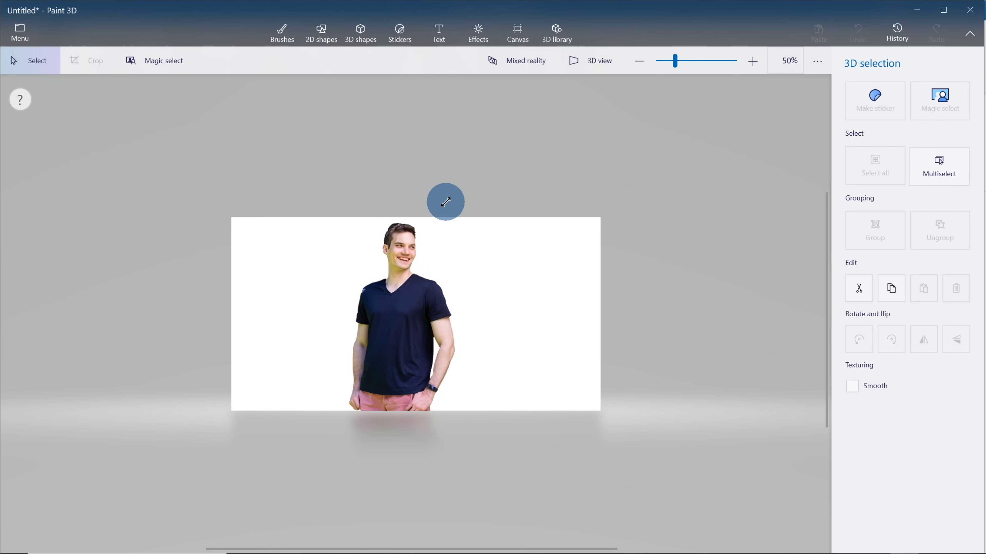
pyautogui.scroll(3, 322, 295)
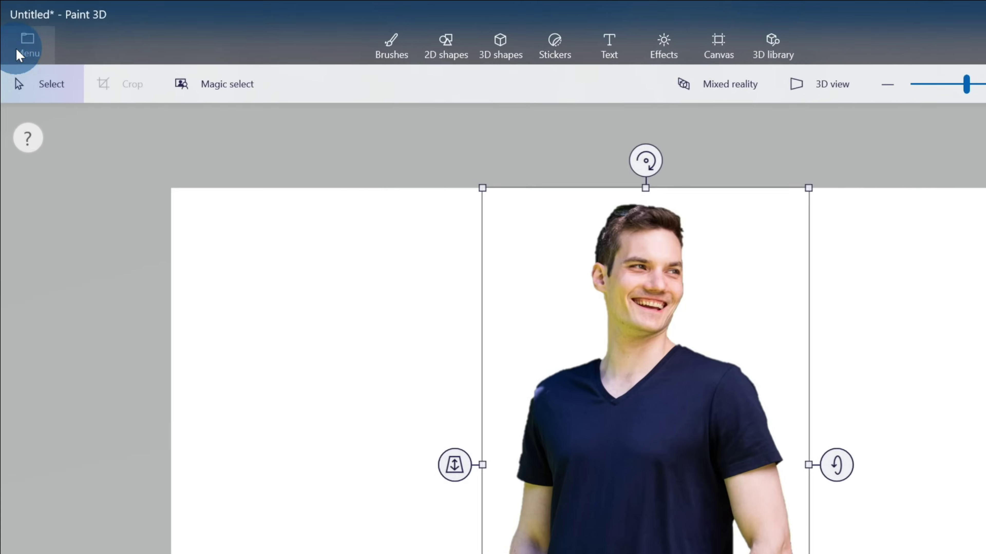
# Save as an Image, keeping PNG as the file type with Transparency turned on.
pyautogui.click(18, 55)
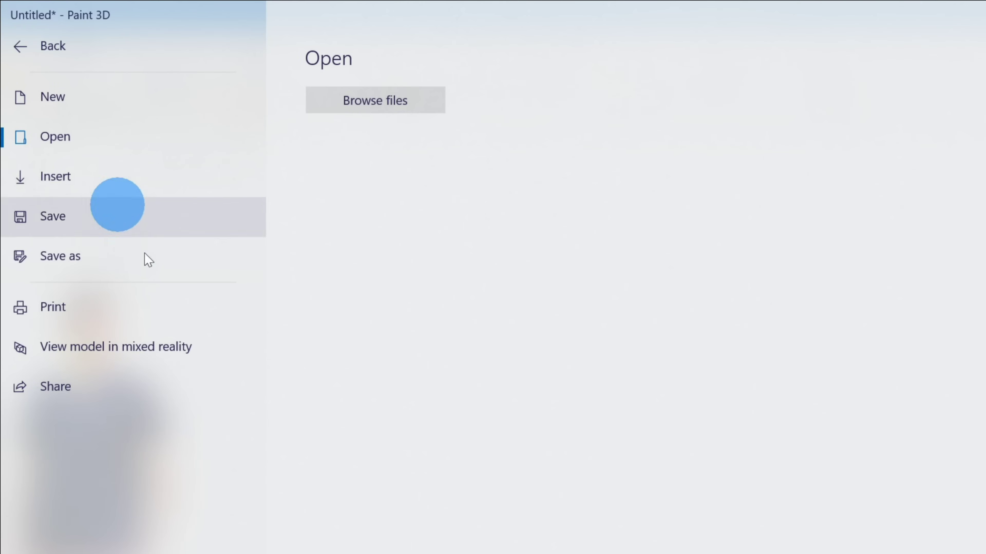
pyautogui.click(160, 262)
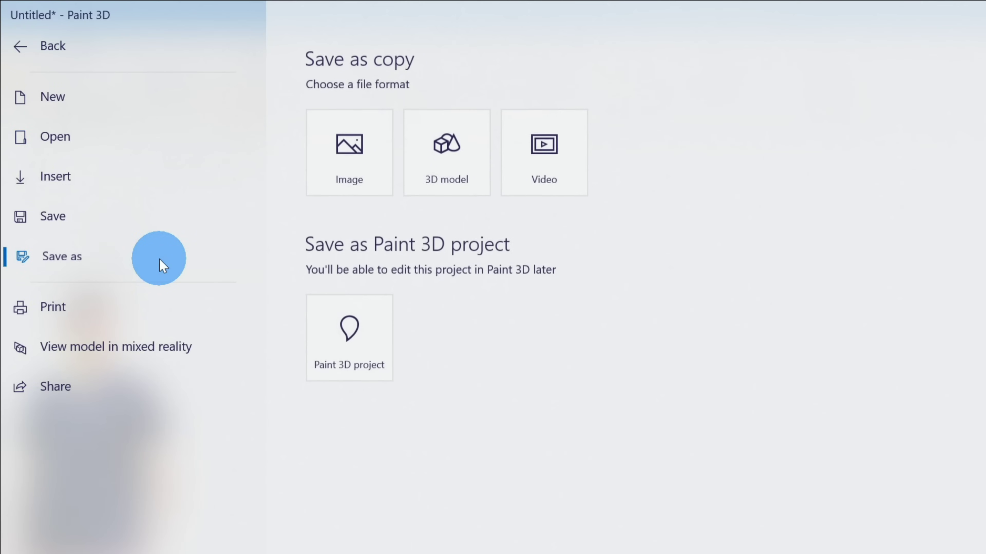
pyautogui.click(364, 171)
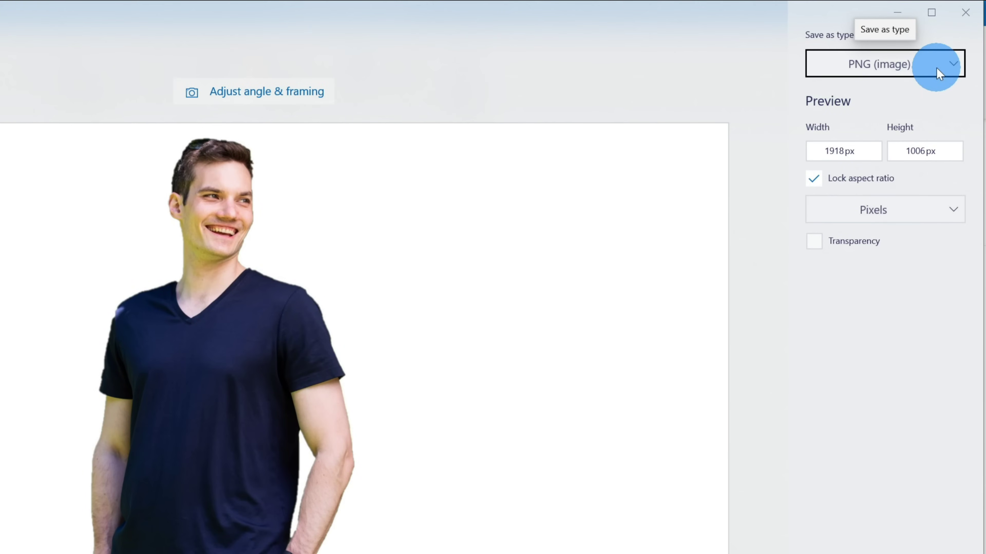
pyautogui.click(976, 70)
pyautogui.click(936, 68)
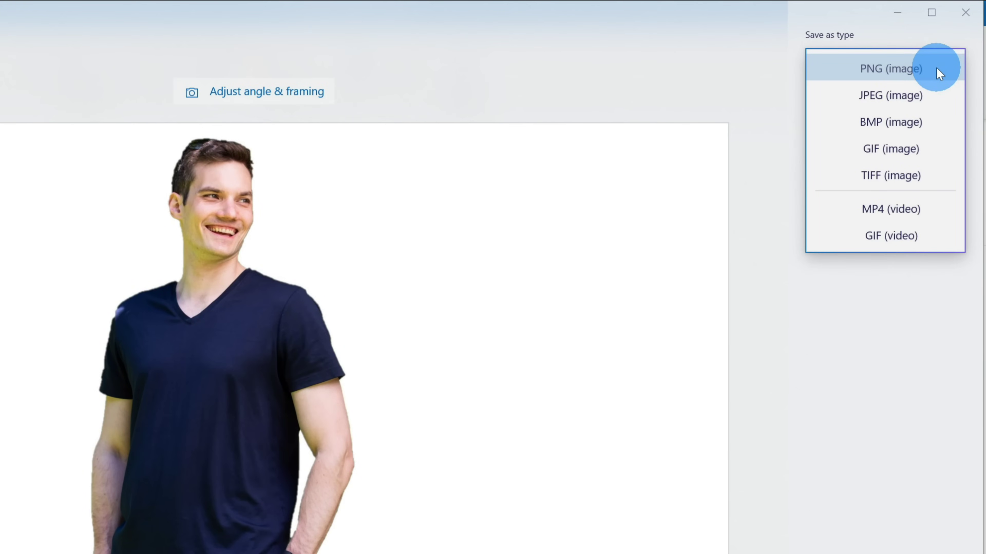
pyautogui.click(936, 319)
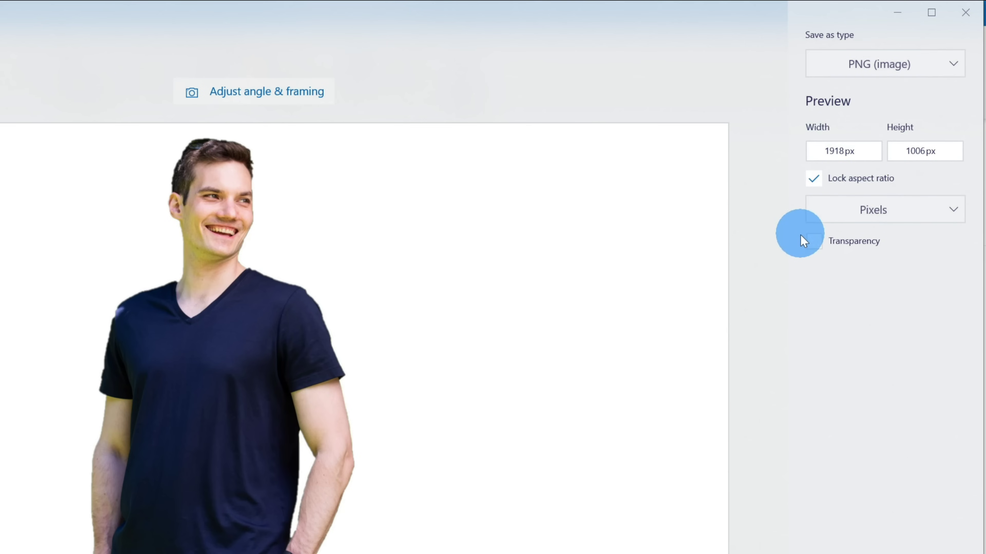
pyautogui.click(814, 242)
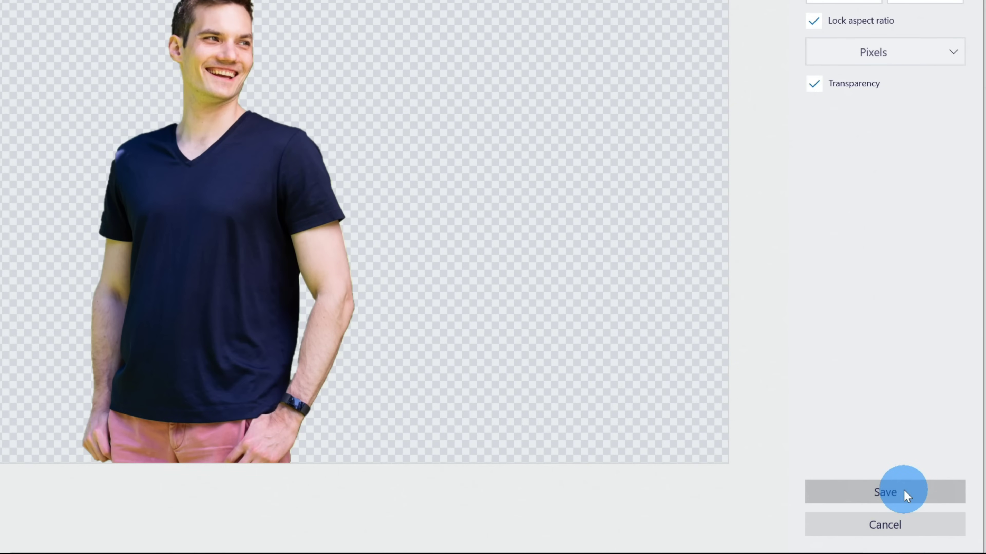
pyautogui.click(905, 493)
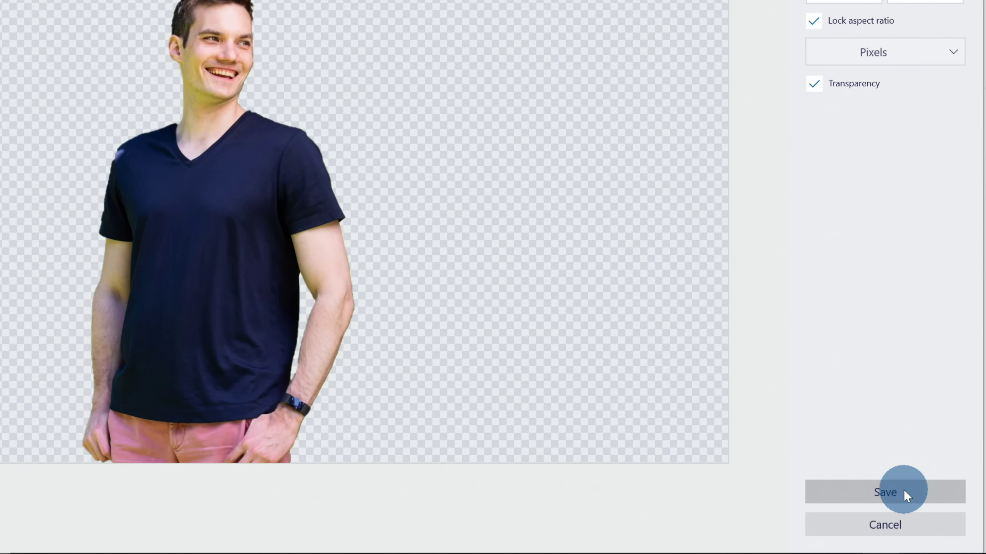
# Enter the file name and save the transparent PNG to the Desktop.
pyautogui.write('Kevin Transparent Background')
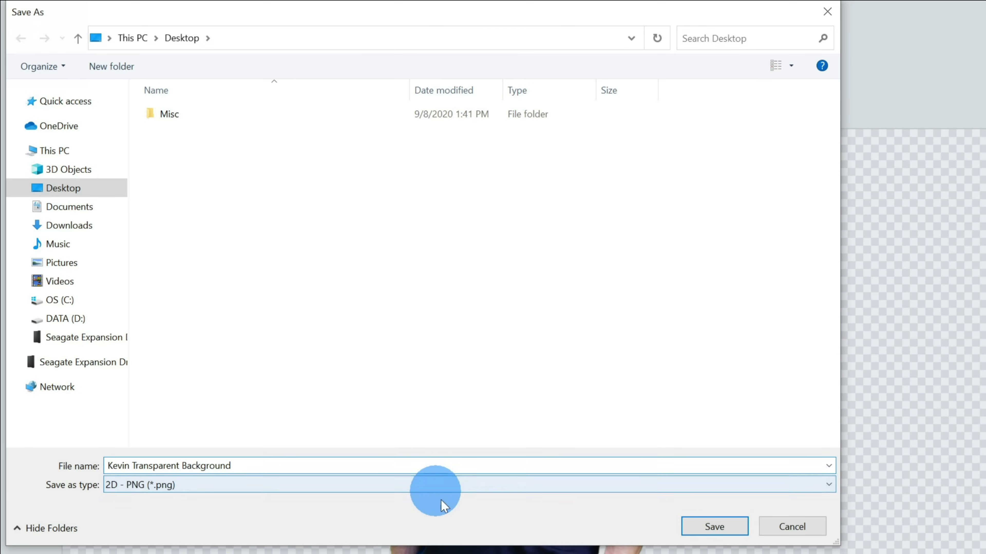
pyautogui.click(714, 527)
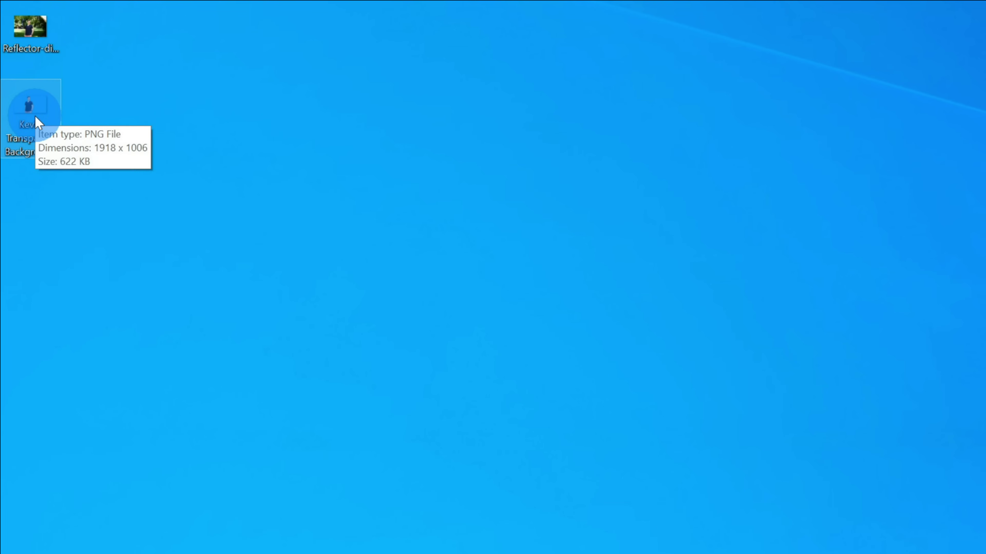
# Open the newly saved transparent PNG from the desktop to view it.
pyautogui.doubleClick(37, 122)
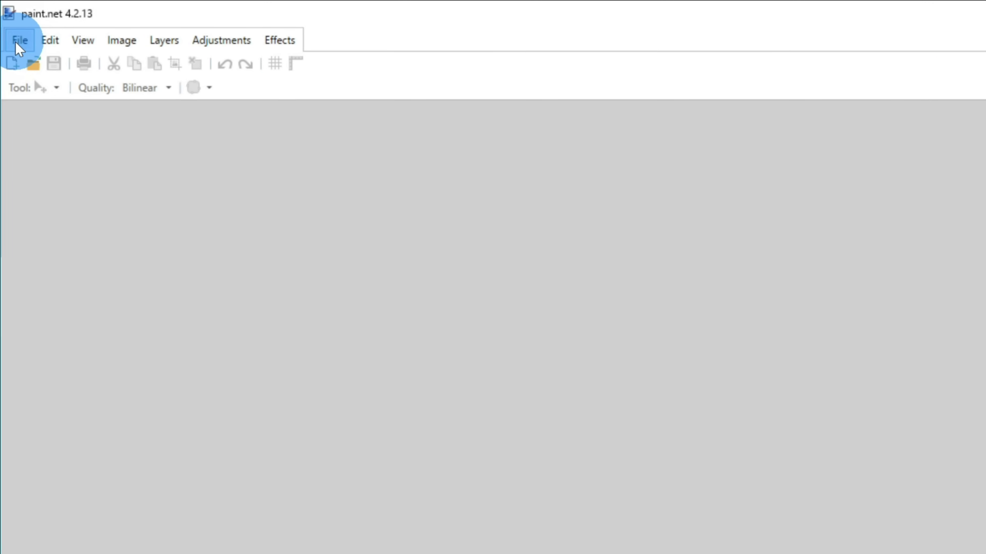
# Create a new blank 849 × 1505 pixel image from File > New.
pyautogui.click(20, 41)
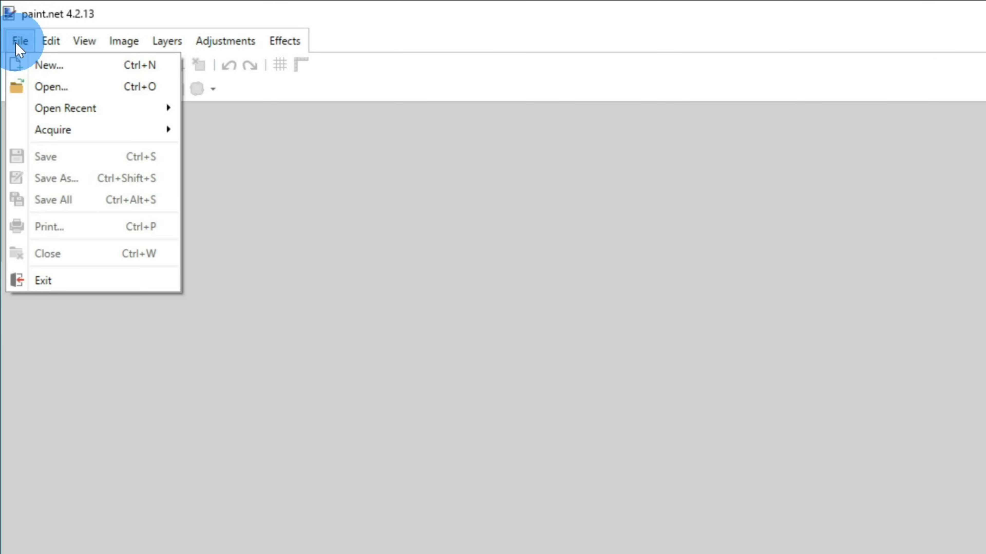
pyautogui.click(54, 67)
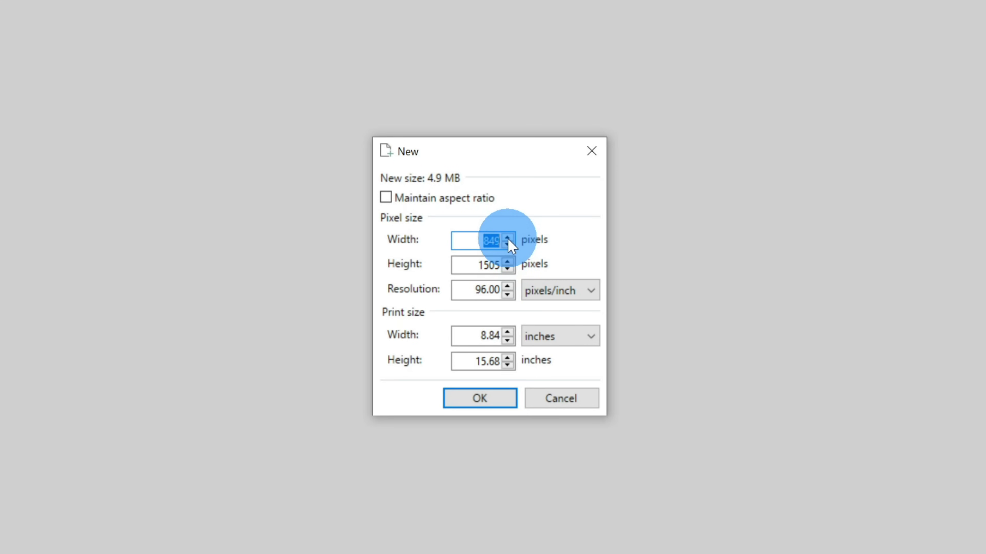
pyautogui.click(501, 402)
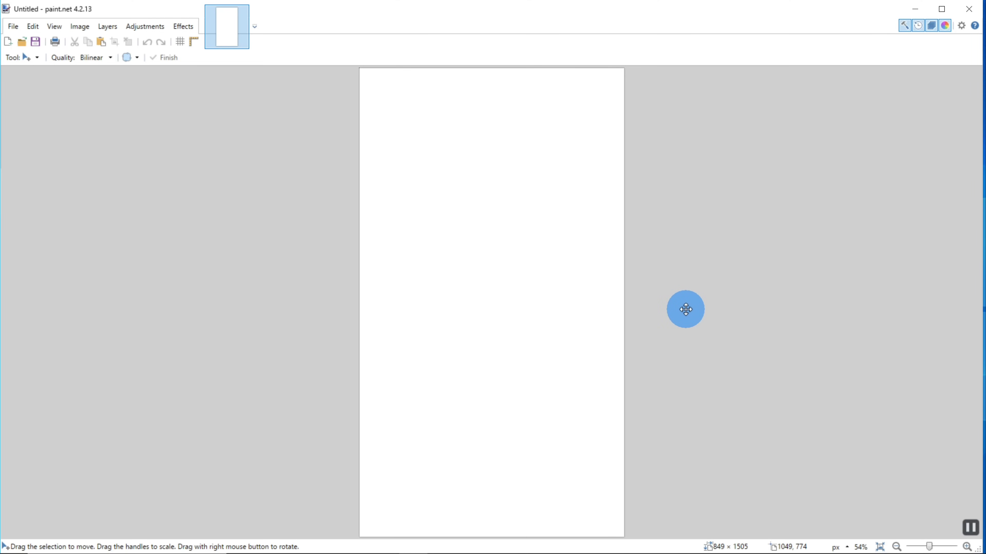
# Paste the transparent man cutout into the new 849 × 1505 canvas.
pyautogui.hotkey('ctrl', 'v')
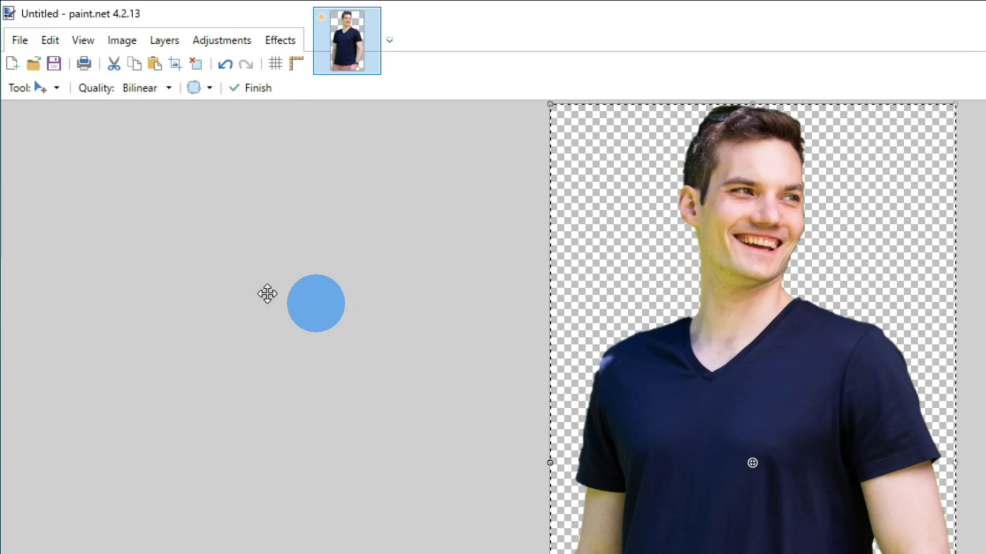
# Save As a PNG (*.png) on the Desktop with '2nd' added to the file name.
pyautogui.click(20, 40)
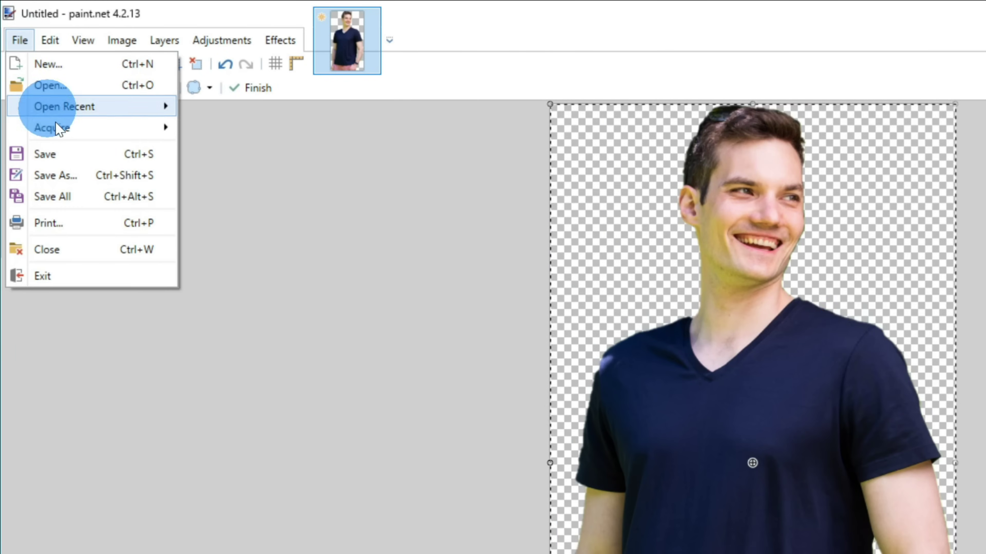
pyautogui.click(73, 175)
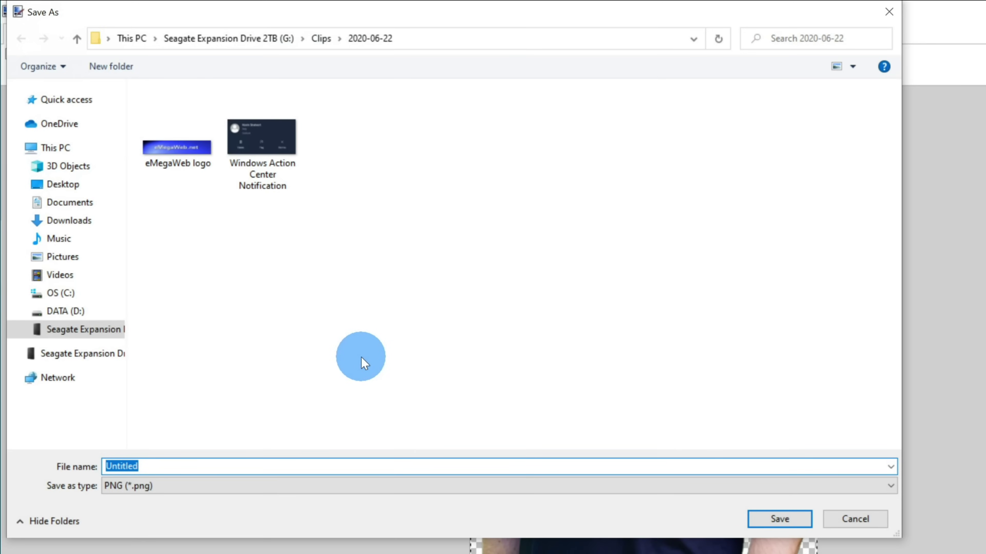
pyautogui.click(160, 488)
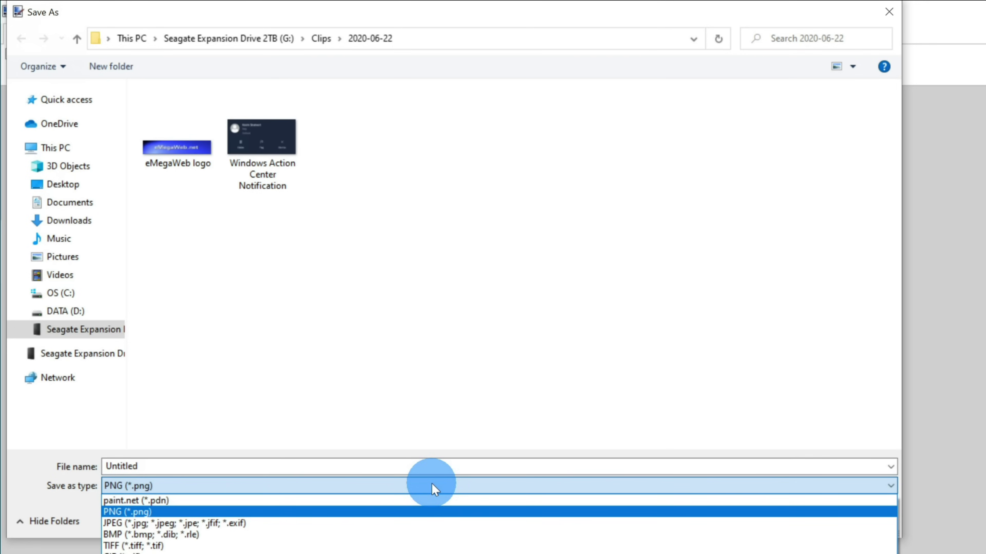
pyautogui.click(196, 512)
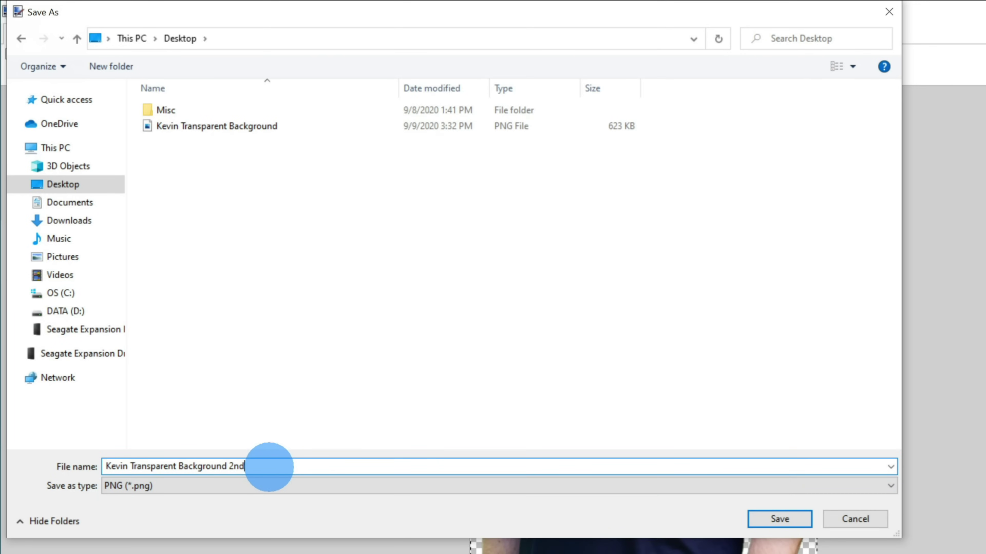
pyautogui.click(767, 524)
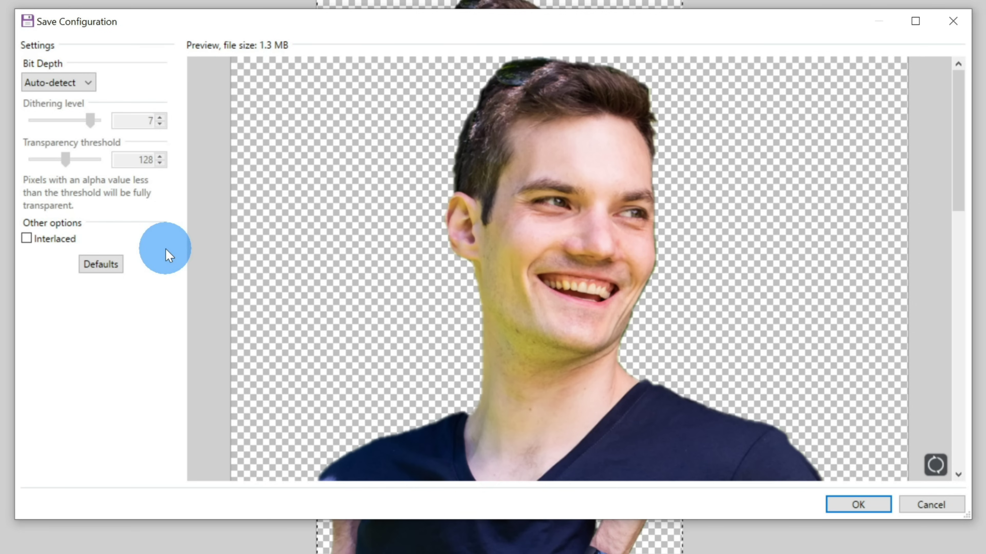
# Accept the default PNG settings, Bit Depth Auto-detect, to finish saving.
pyautogui.click(860, 503)
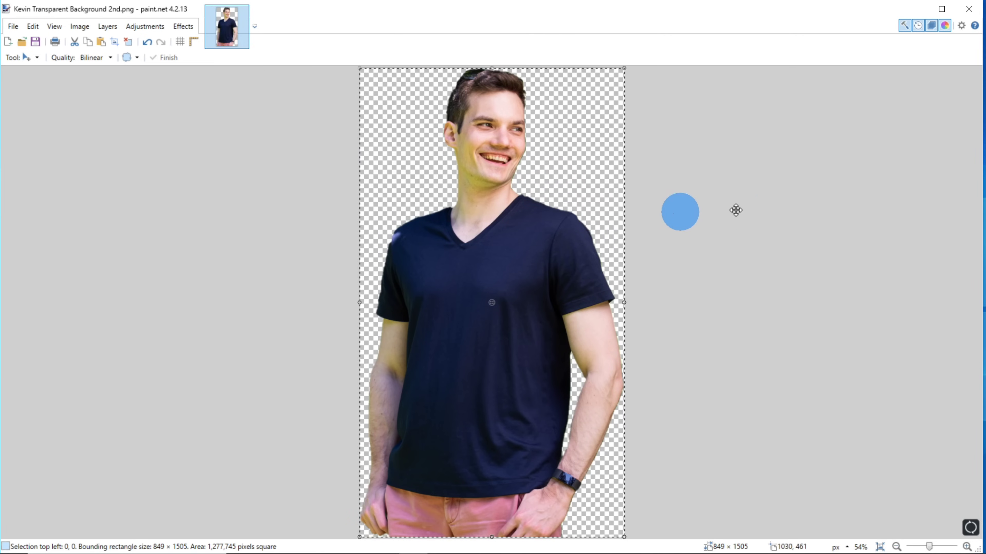
# Minimize paint.net and open the second PNG from the desktop in Photos.
pyautogui.click(915, 16)
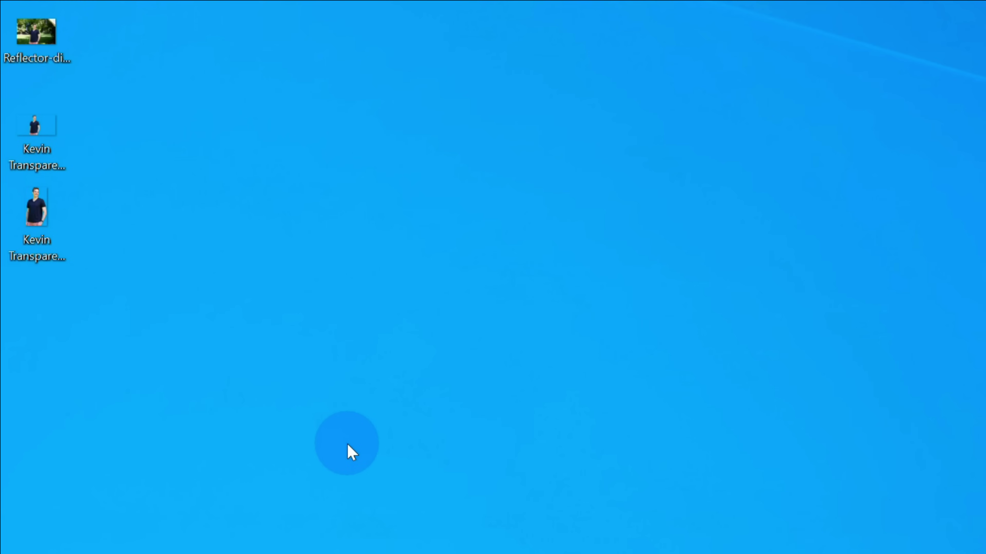
pyautogui.doubleClick(54, 229)
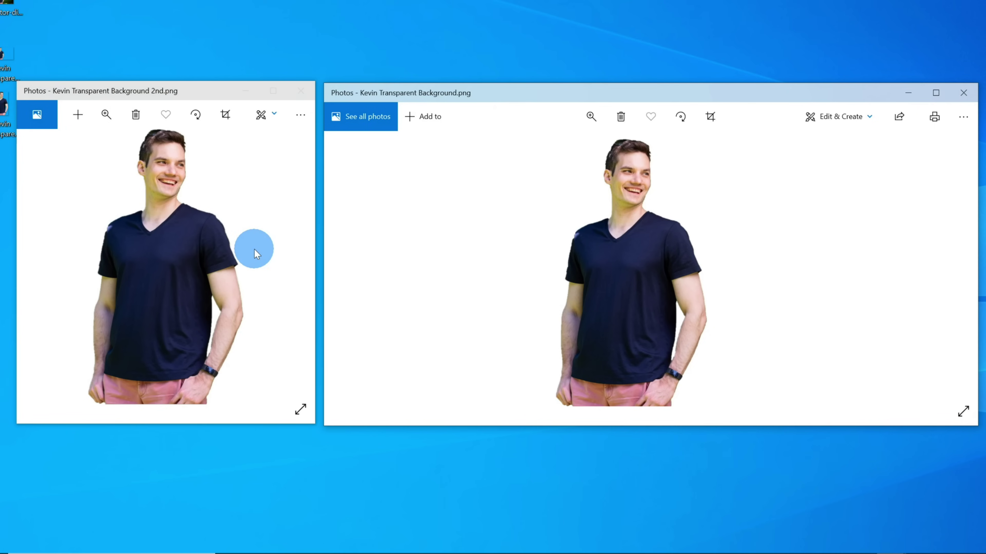